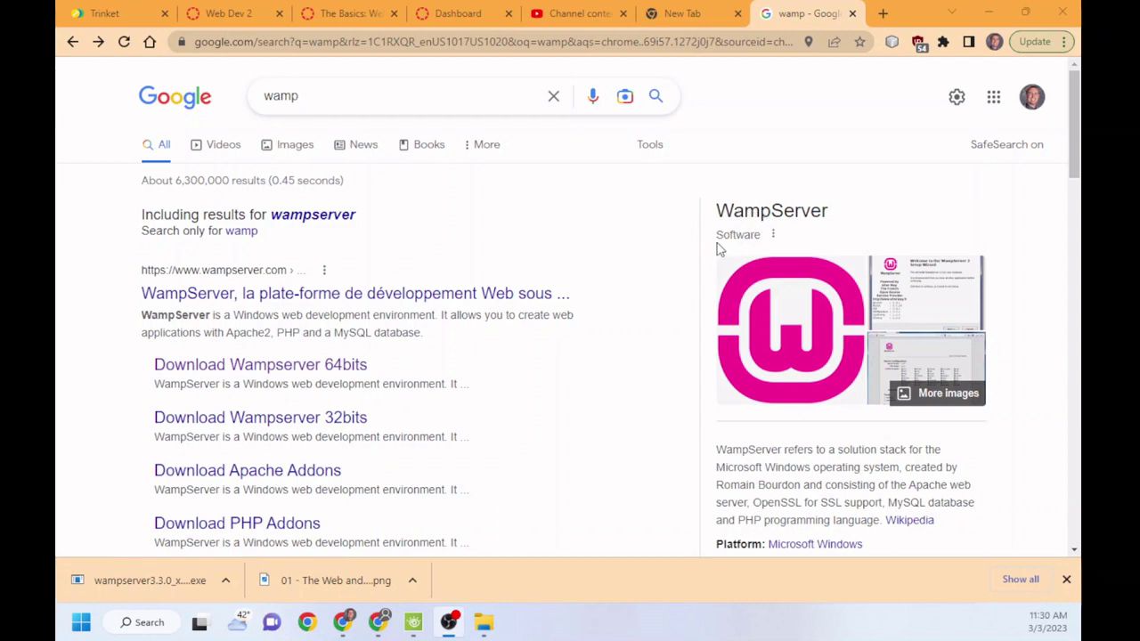
# Step: Open WampServer's 64-bit download page from the search results and bring up the download form for the 64 bits (x64) version
pyautogui.click(265, 369)
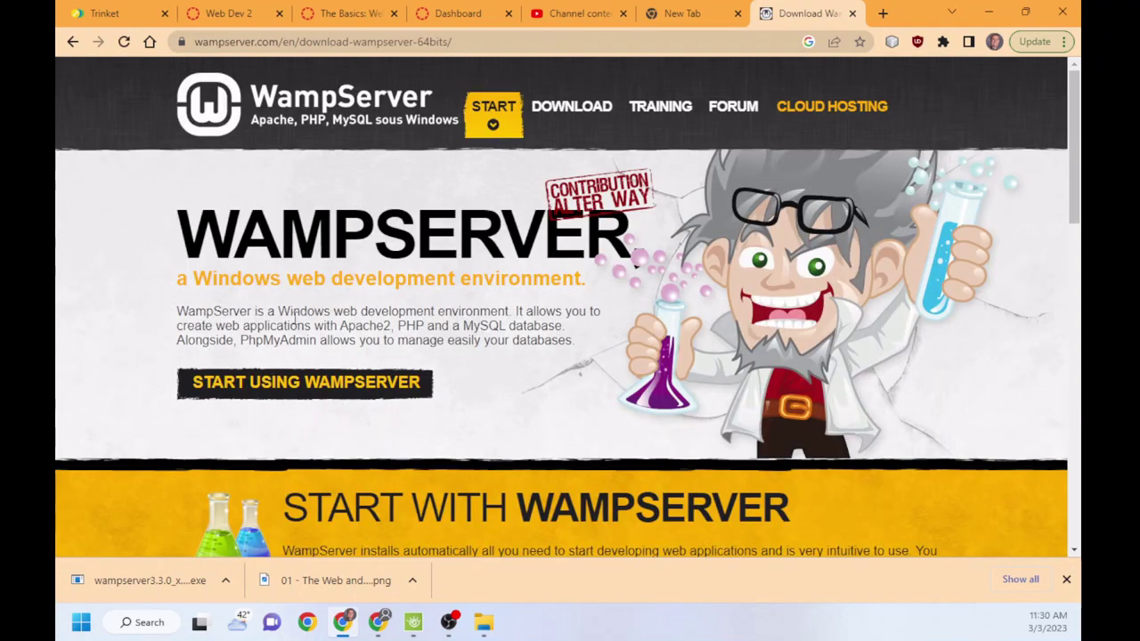
pyautogui.scroll(-5, 316, 286)
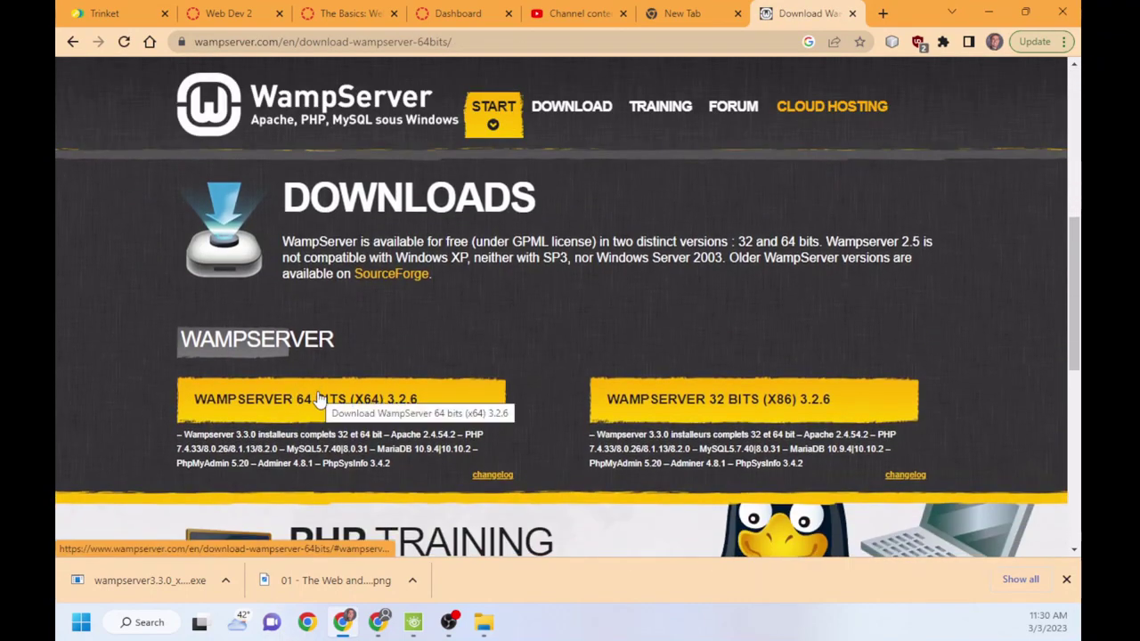
pyautogui.click(321, 399)
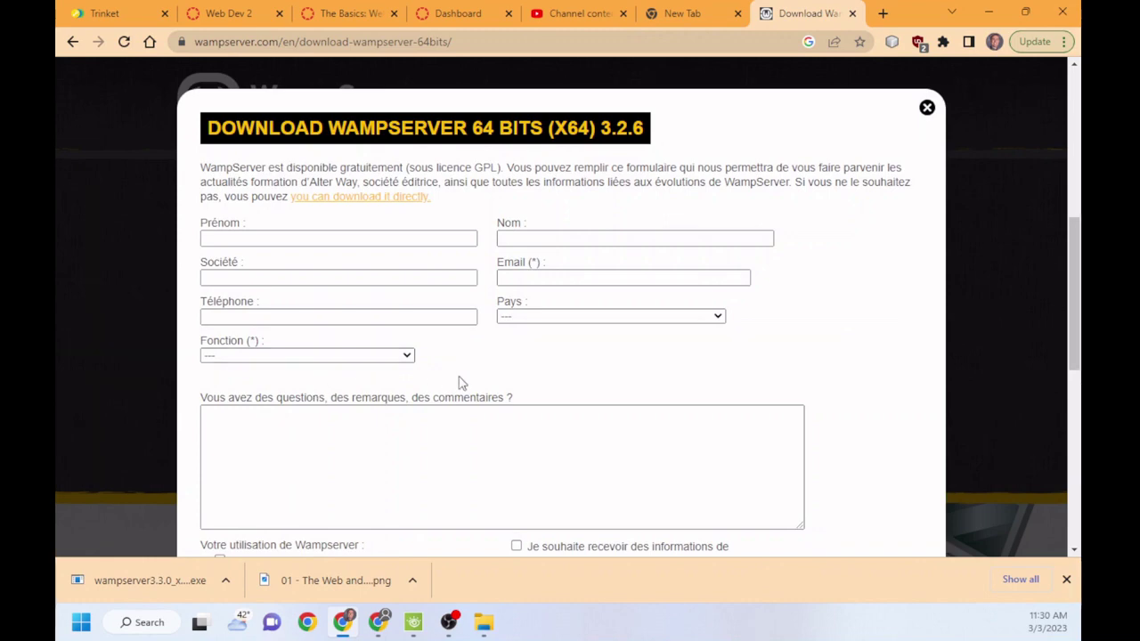
pyautogui.scroll(-4, 532, 362)
pyautogui.scroll(5, 532, 363)
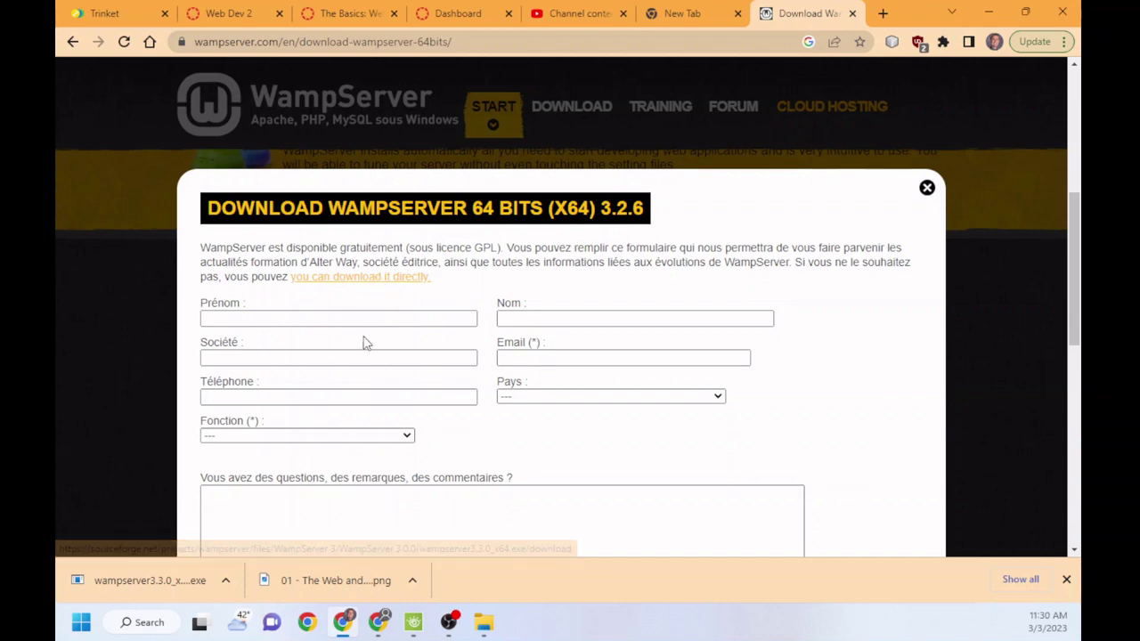
# Step: Run the downloaded wampserver3.3.0_x64.exe installer and choose English as the setup language
pyautogui.click(170, 583)
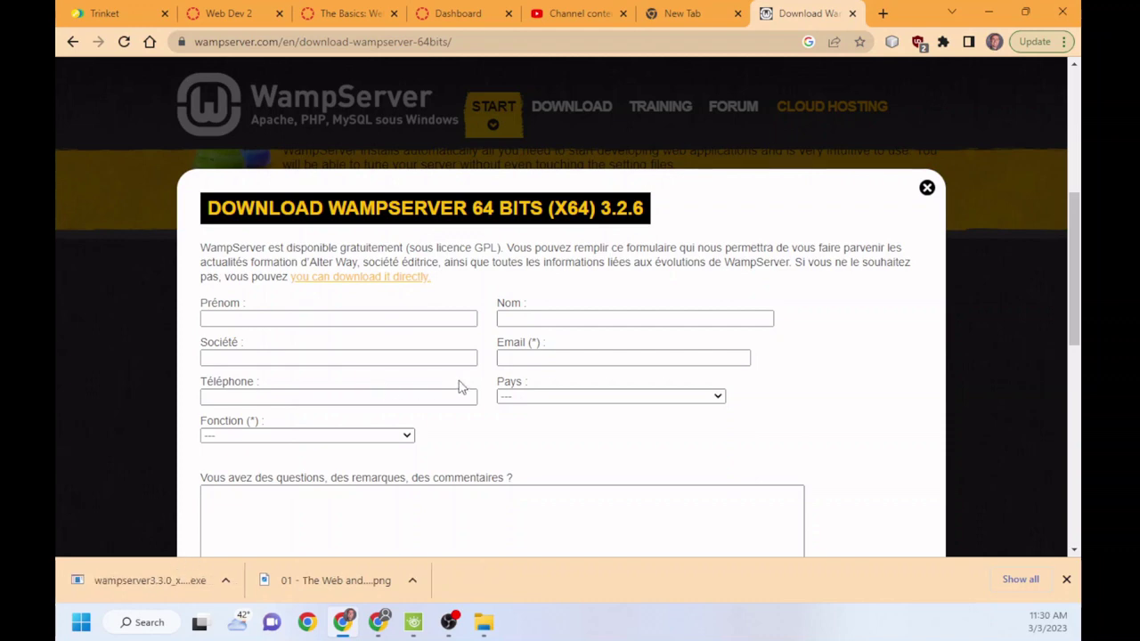
pyautogui.click(175, 588)
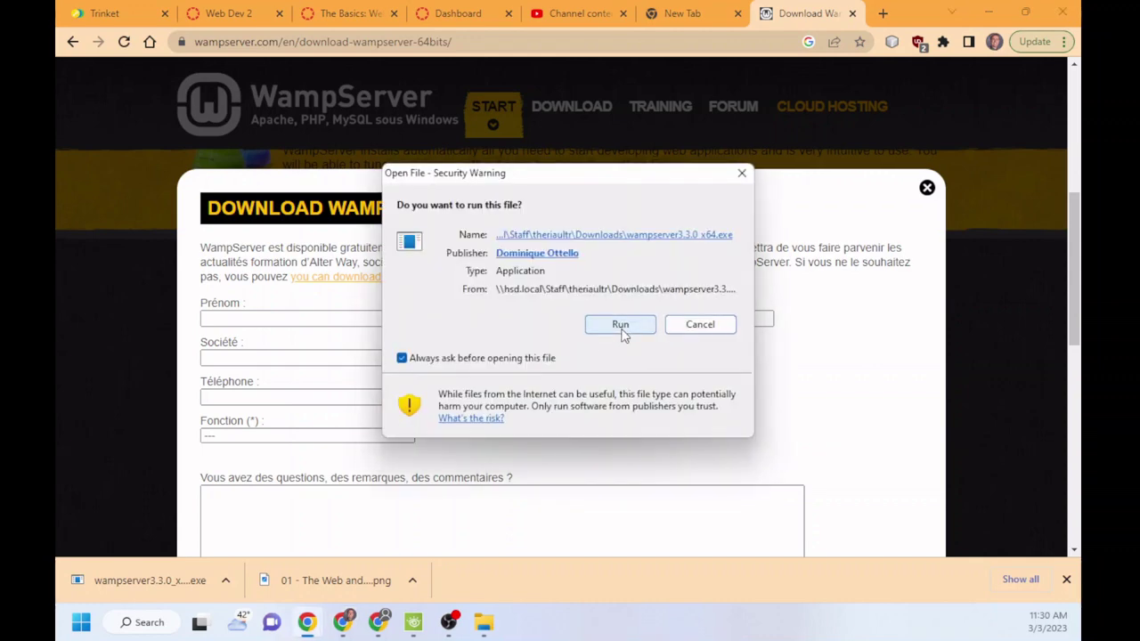
pyautogui.click(742, 173)
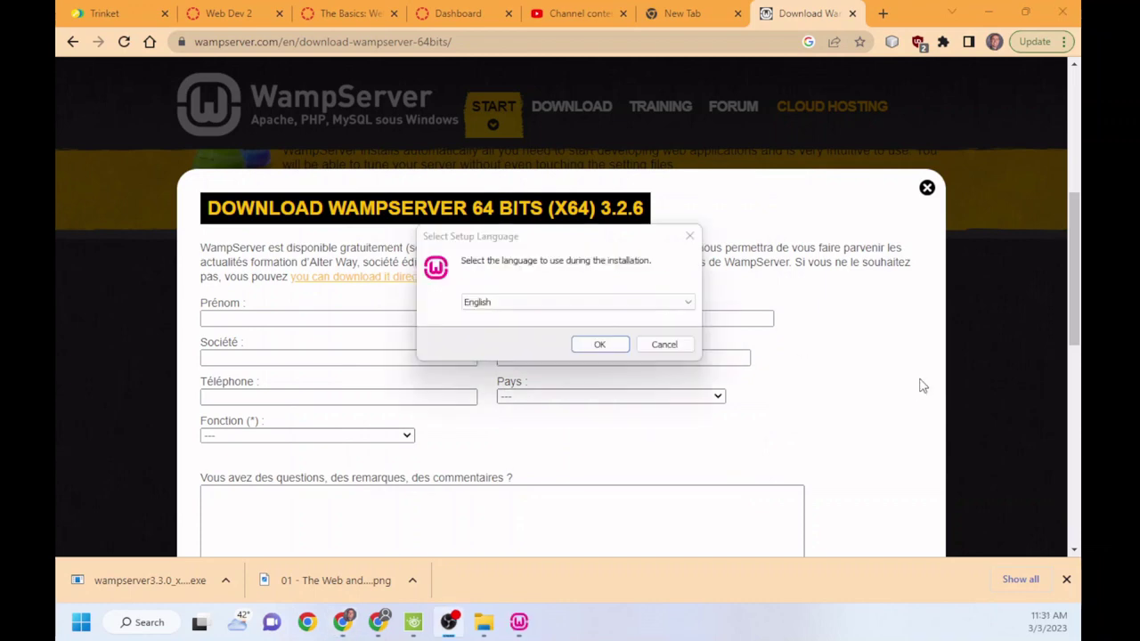
pyautogui.click(601, 346)
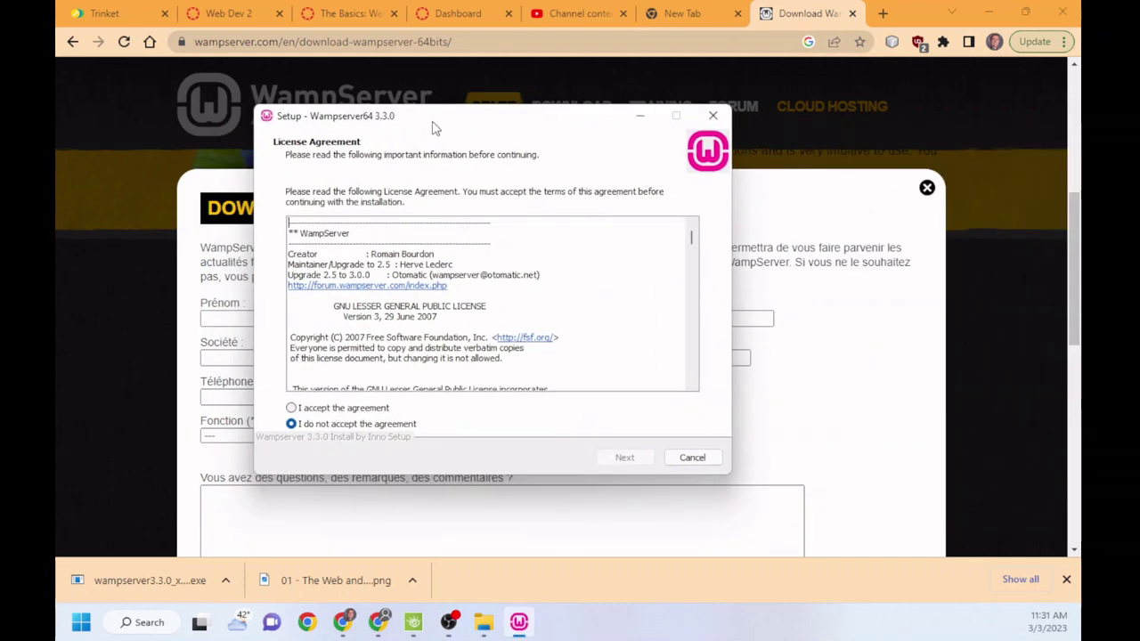
# Step: Accept the license agreement and keep c:\wamp64 as the installation folder
pyautogui.click(360, 408)
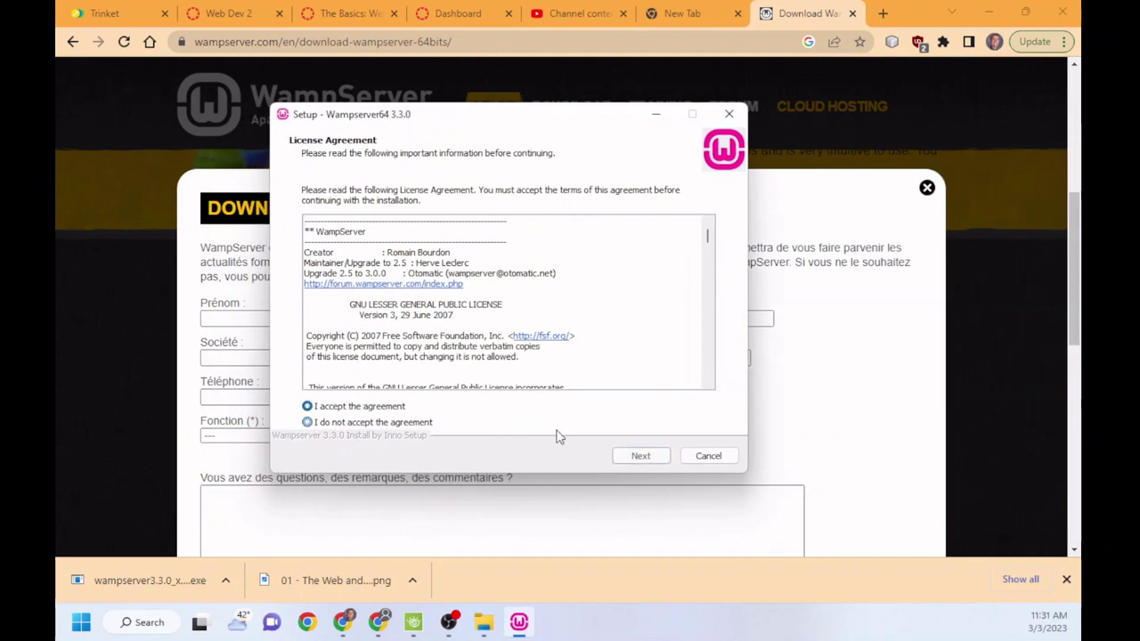
pyautogui.click(647, 458)
pyautogui.click(641, 456)
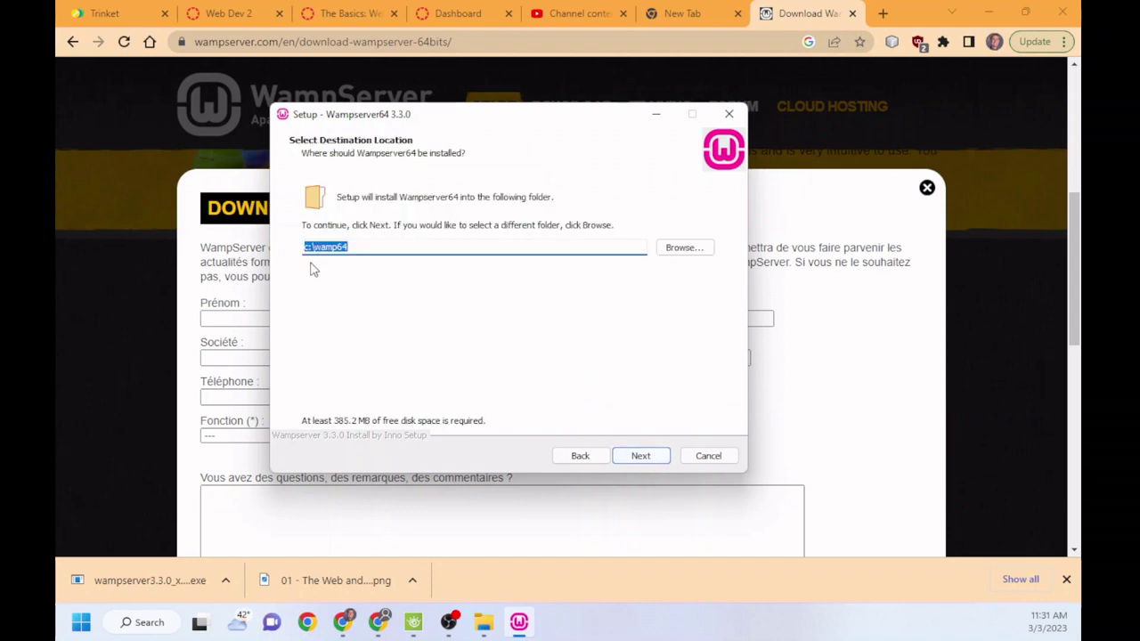
pyautogui.click(640, 456)
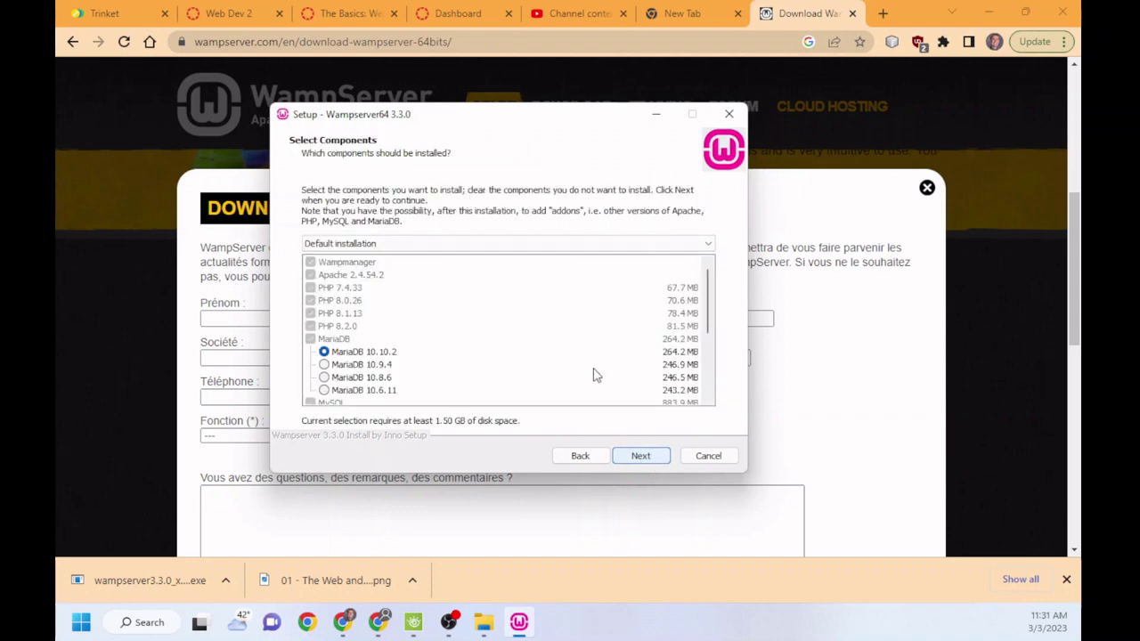
# Step: Install Wampserver64 with the default components, MariaDB 10.10.2 and MySQL 8.0.31, and the Wampserver64 Start Menu folder
pyautogui.scroll(-4, 593, 374)
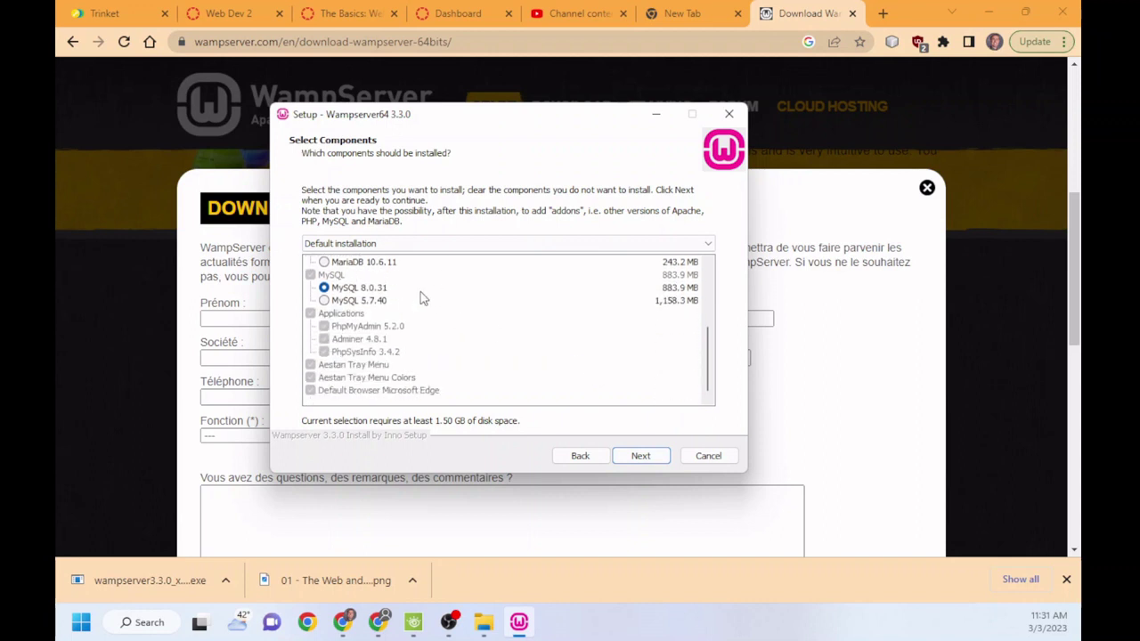
pyautogui.click(649, 457)
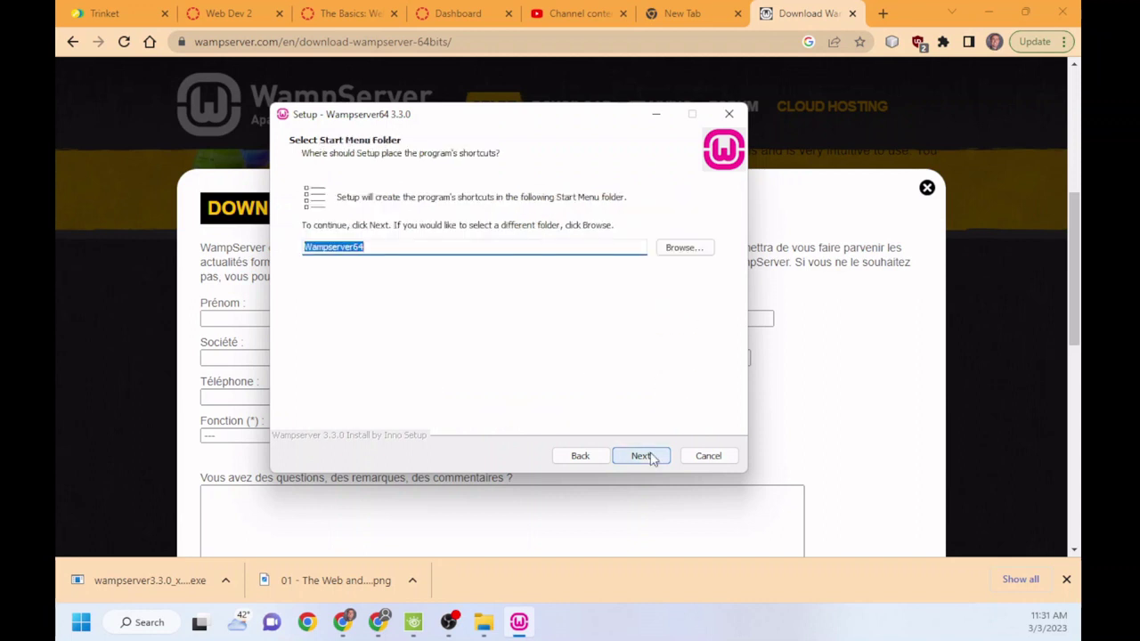
pyautogui.click(642, 456)
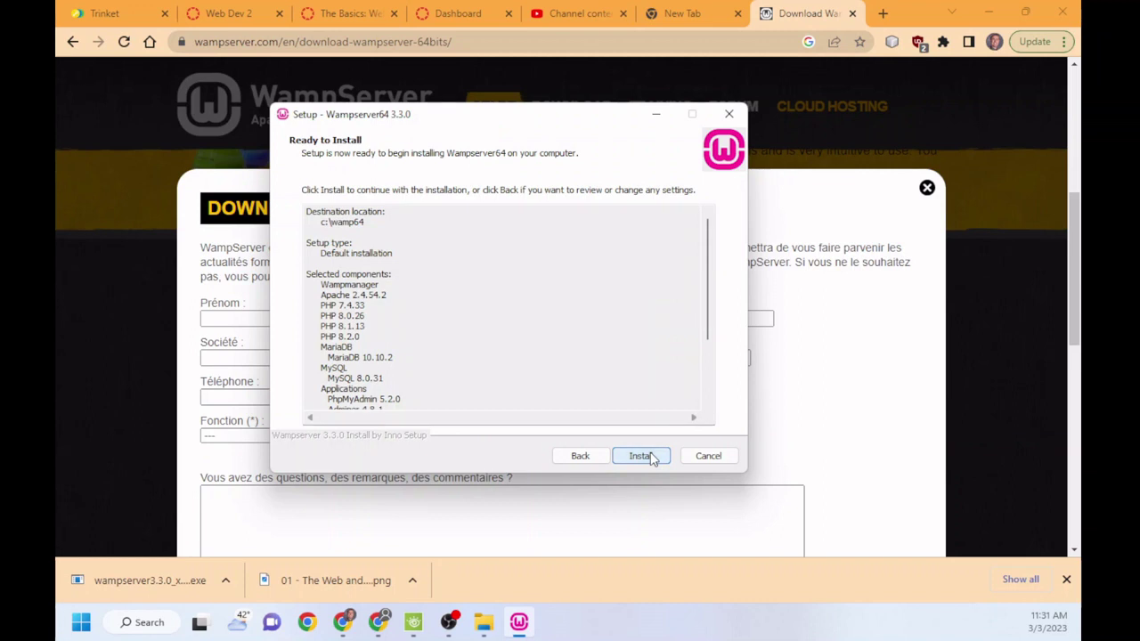
pyautogui.scroll(-4, 627, 452)
pyautogui.click(634, 457)
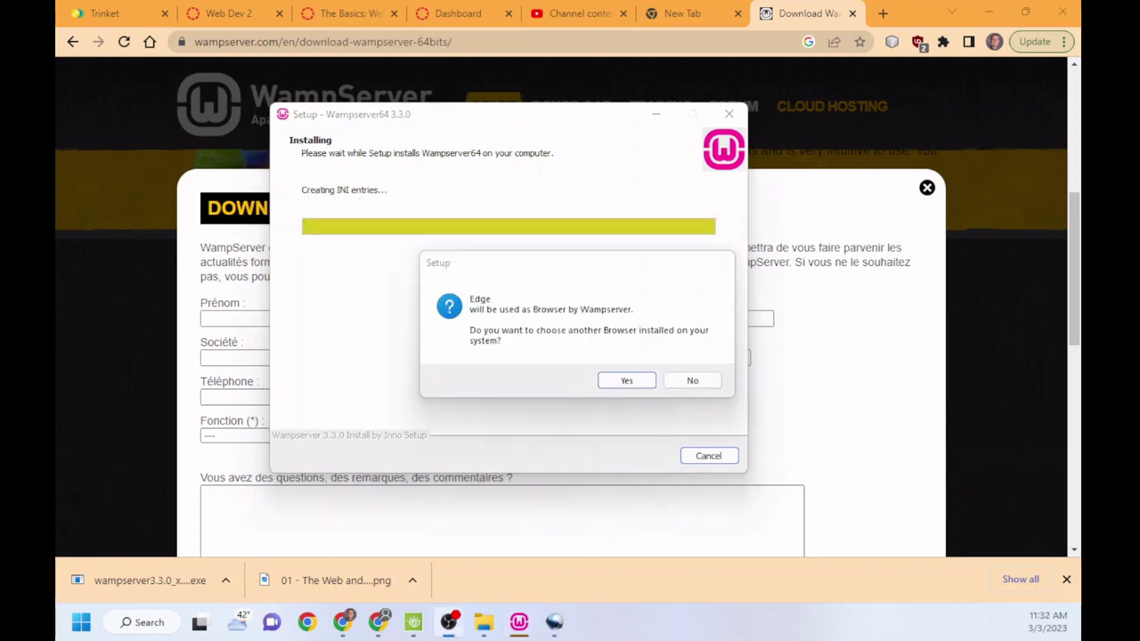
# Step: Complete the setup with msedge.exe as Wampserver's browser and Notepad as its text editor
pyautogui.click(626, 381)
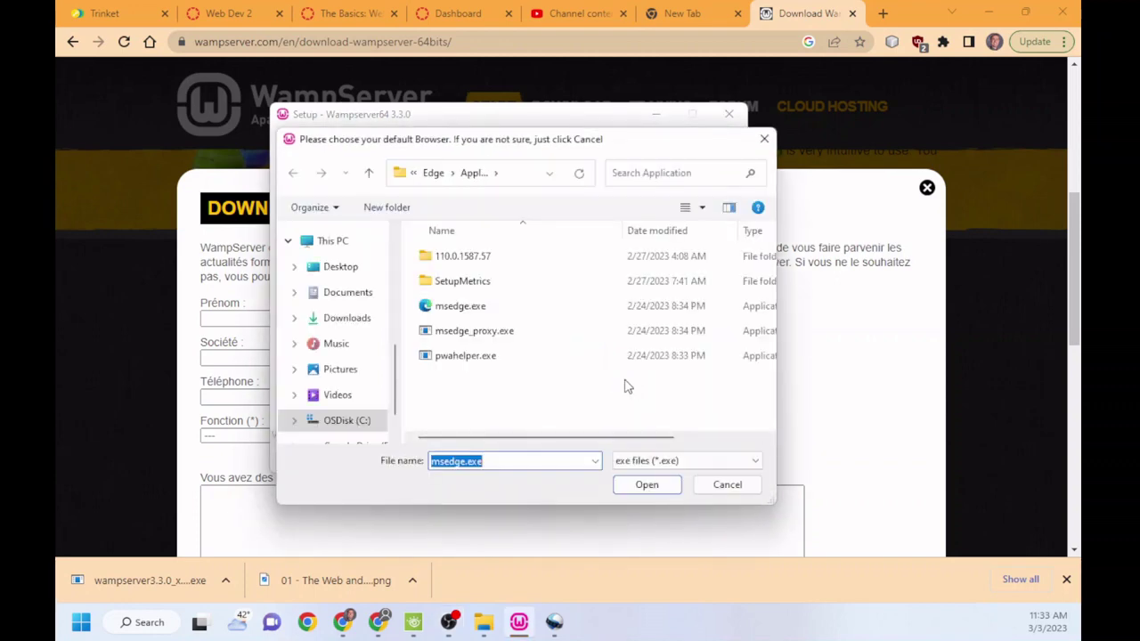
pyautogui.click(646, 484)
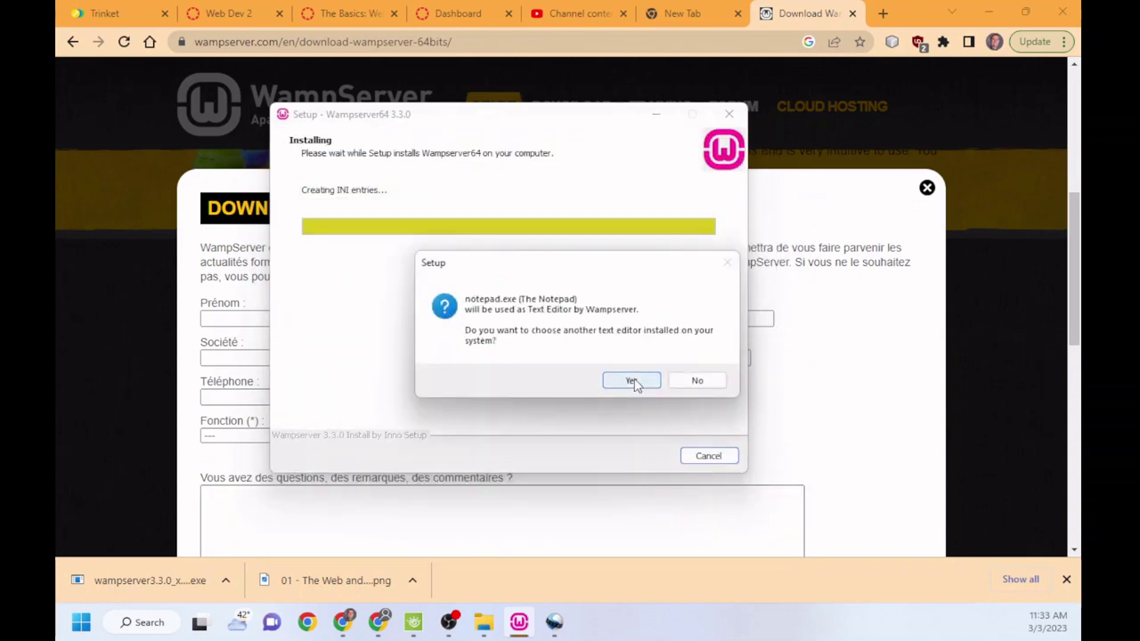
pyautogui.click(695, 383)
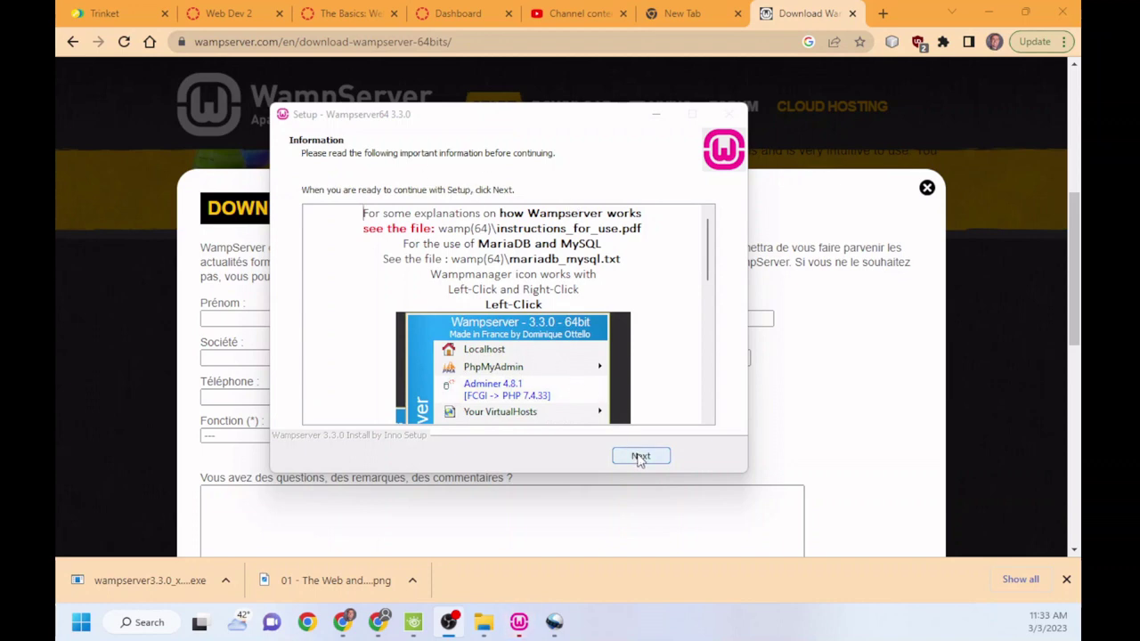
pyautogui.click(640, 457)
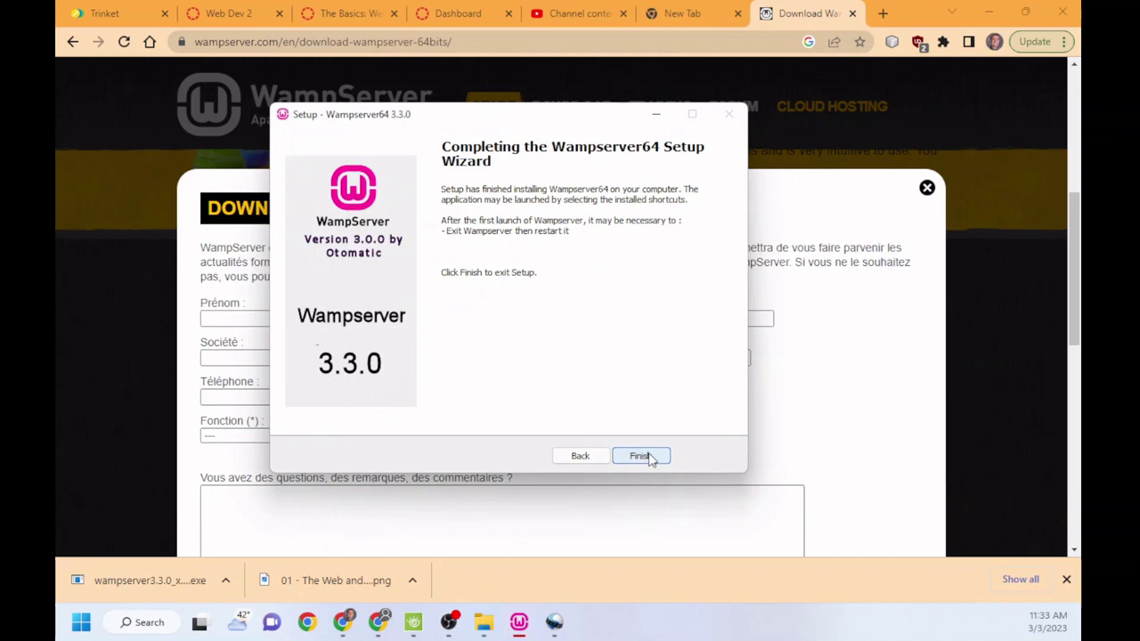
pyautogui.click(648, 459)
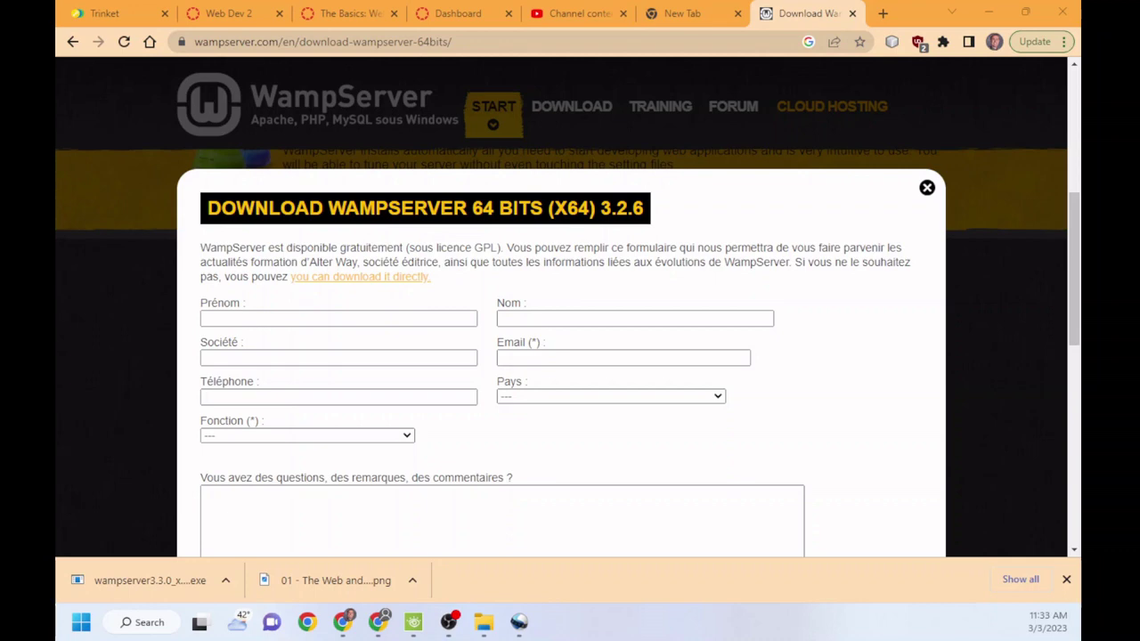
# Step: Search Windows for "wamp" and launch the Wampserver64 app
pyautogui.click(78, 630)
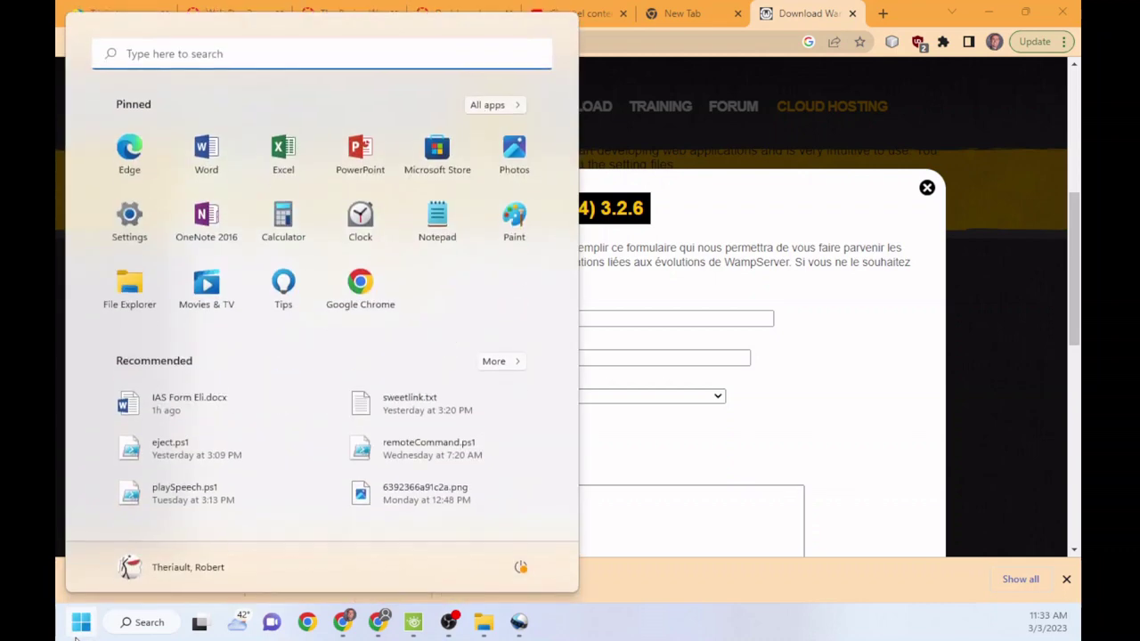
pyautogui.write('wamp')
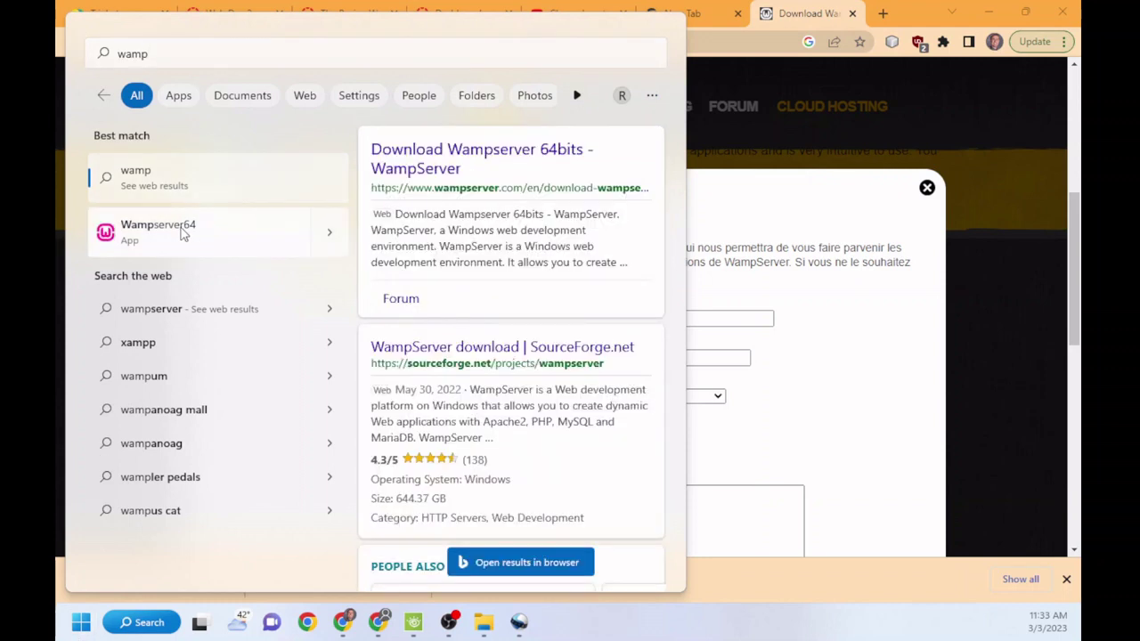
pyautogui.click(230, 238)
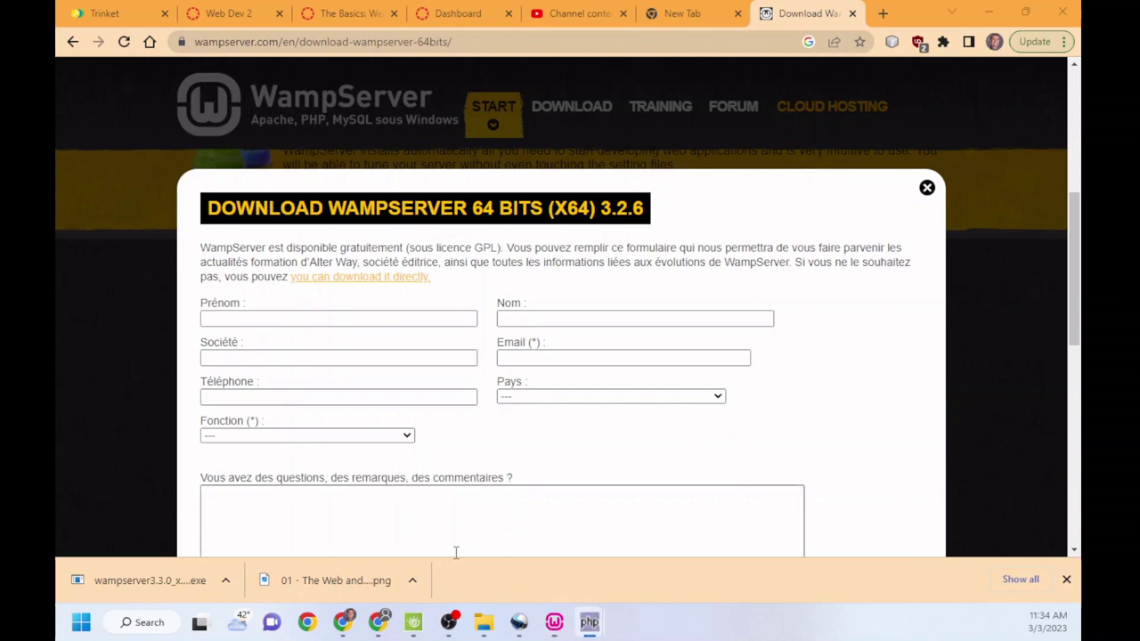
# Step: Switch to File Explorer and open the www folder inside wamp64 on the C: drive
pyautogui.moveTo(484, 626)
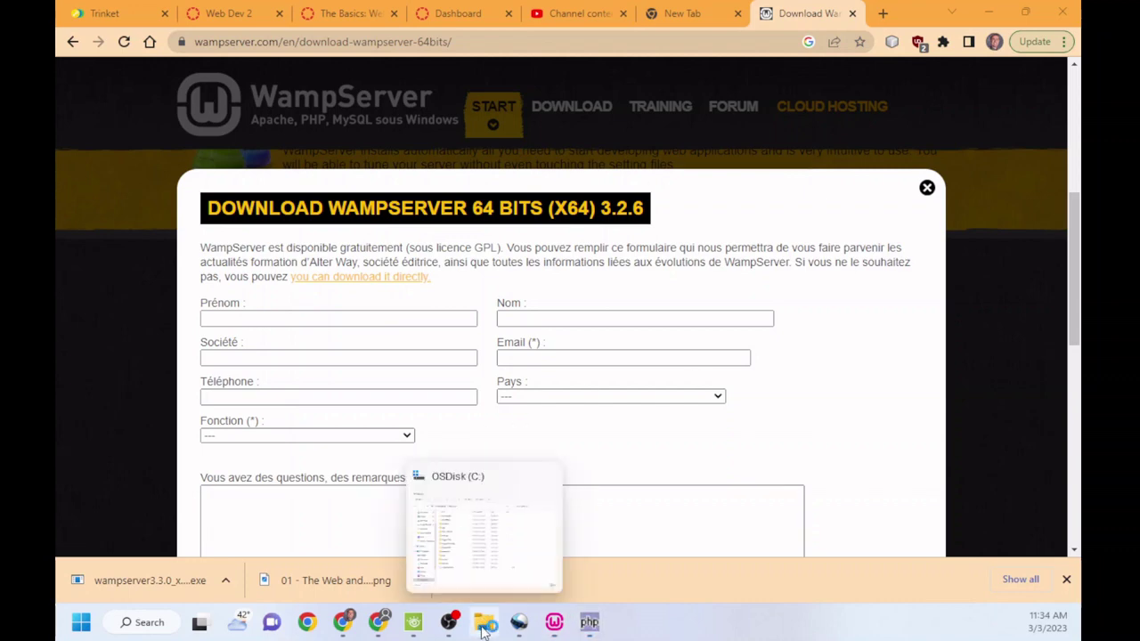
pyautogui.click(484, 626)
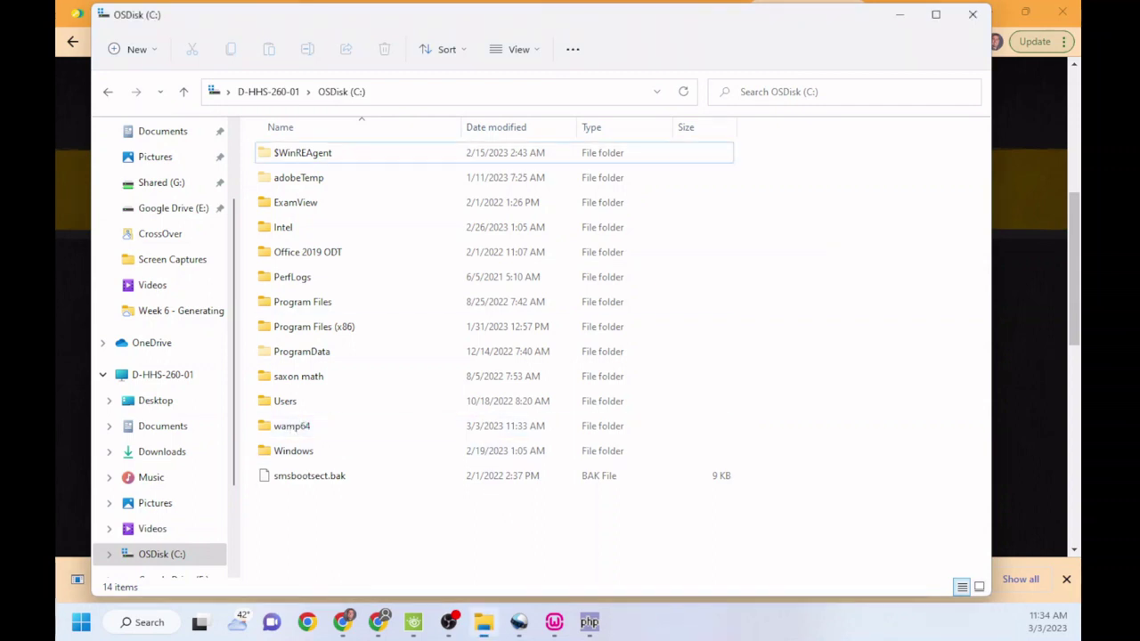
pyautogui.doubleClick(291, 428)
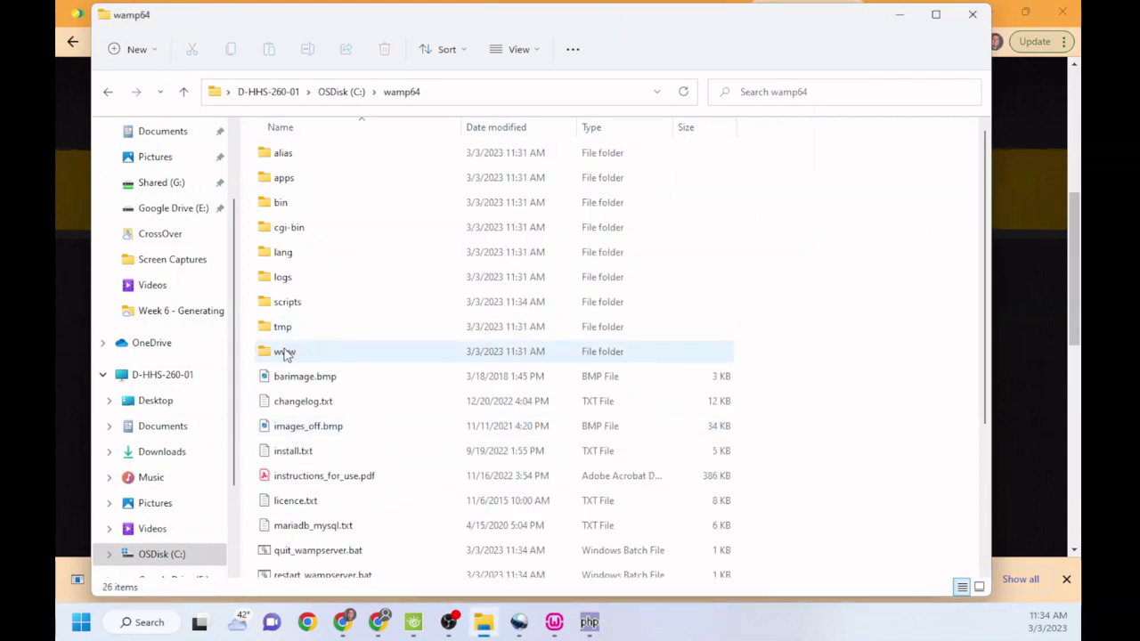
pyautogui.click(285, 352)
pyautogui.doubleClick(285, 353)
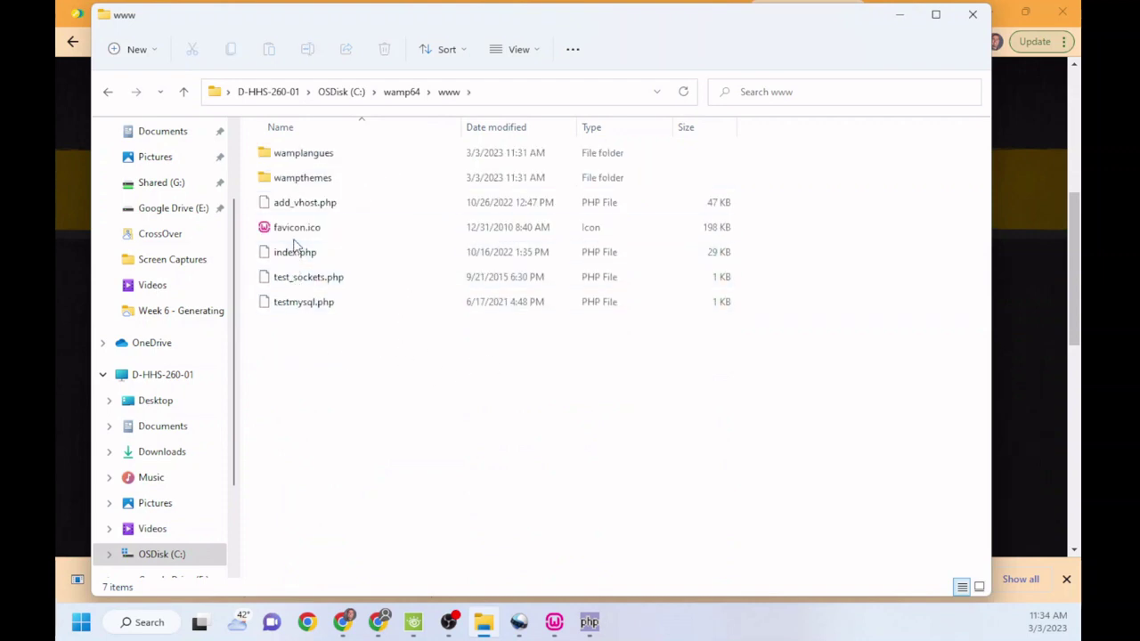
# Step: Put the folder window away and load localhost in the Chrome browser
pyautogui.click(897, 20)
pyautogui.click(686, 36)
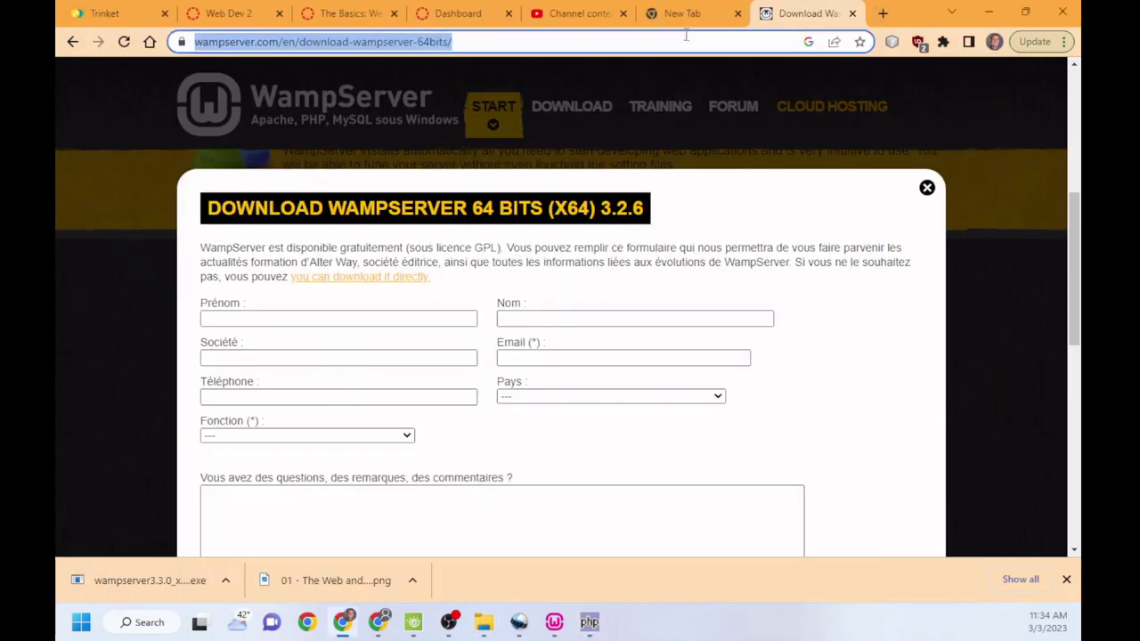
pyautogui.write('localhost')
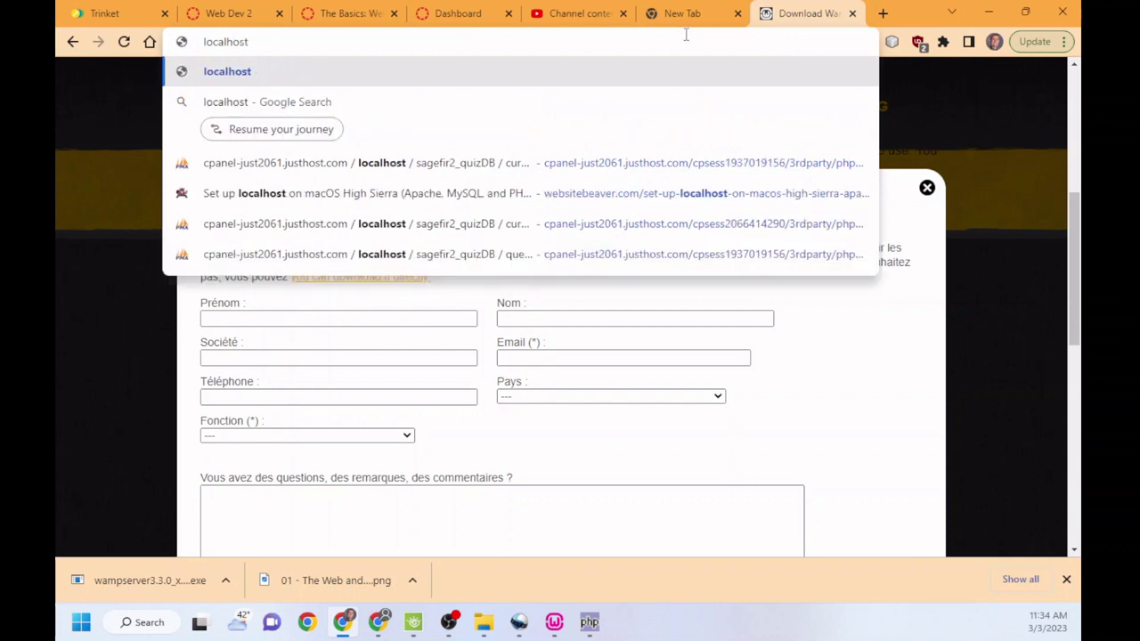
pyautogui.press('Return')
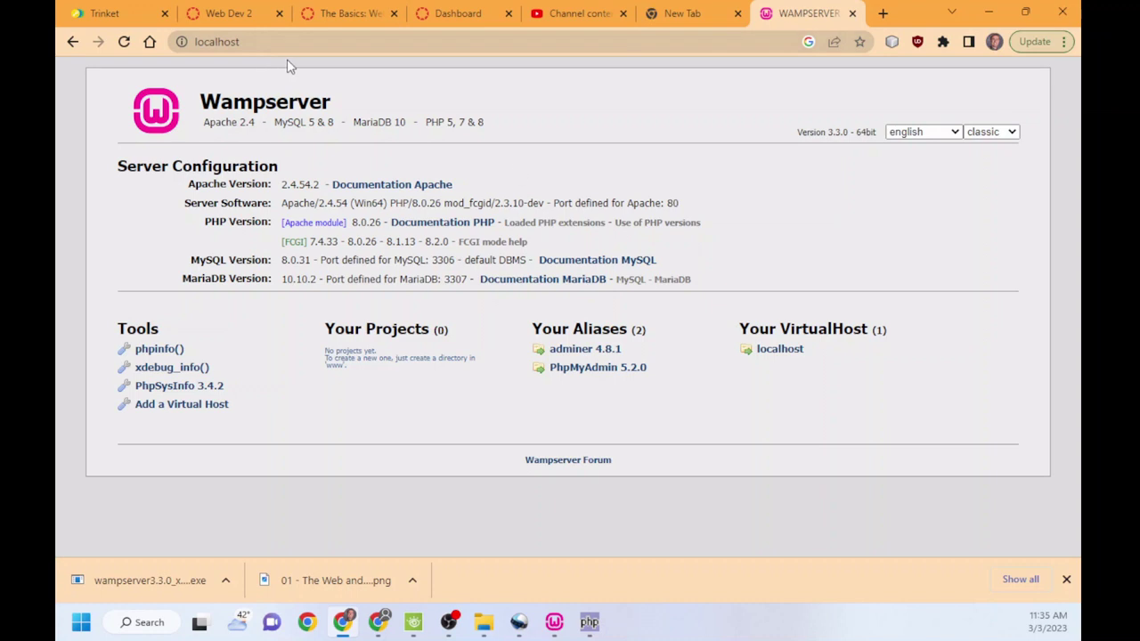
# Step: Switch to File Explorer and create a new text document named test.php in the www folder, accepting the extension change
pyautogui.click(483, 622)
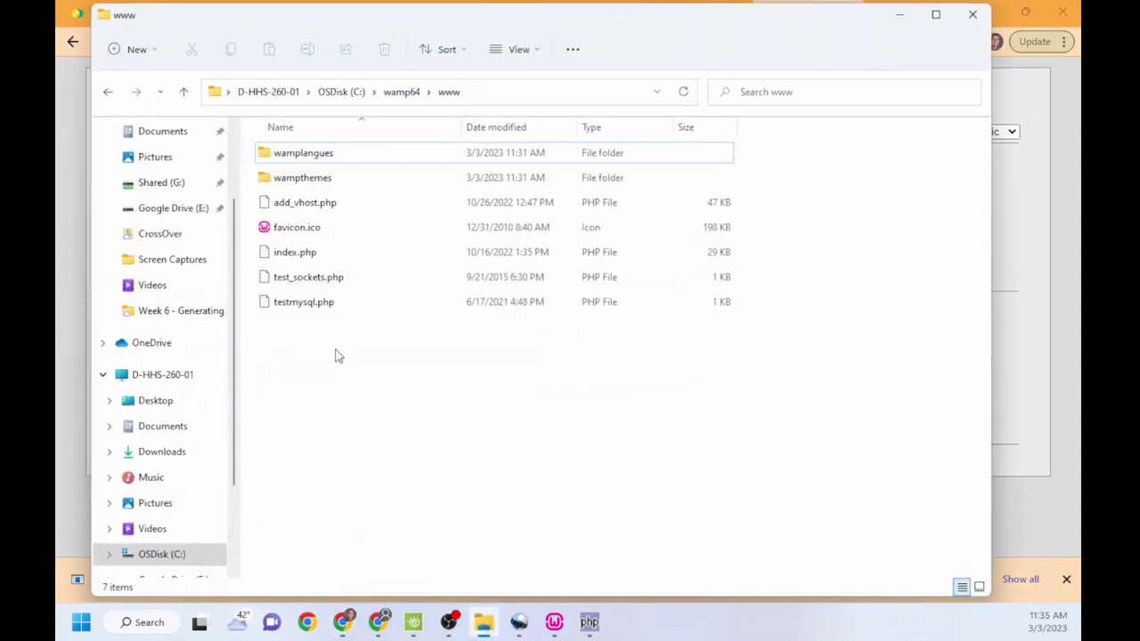
pyautogui.rightClick(334, 351)
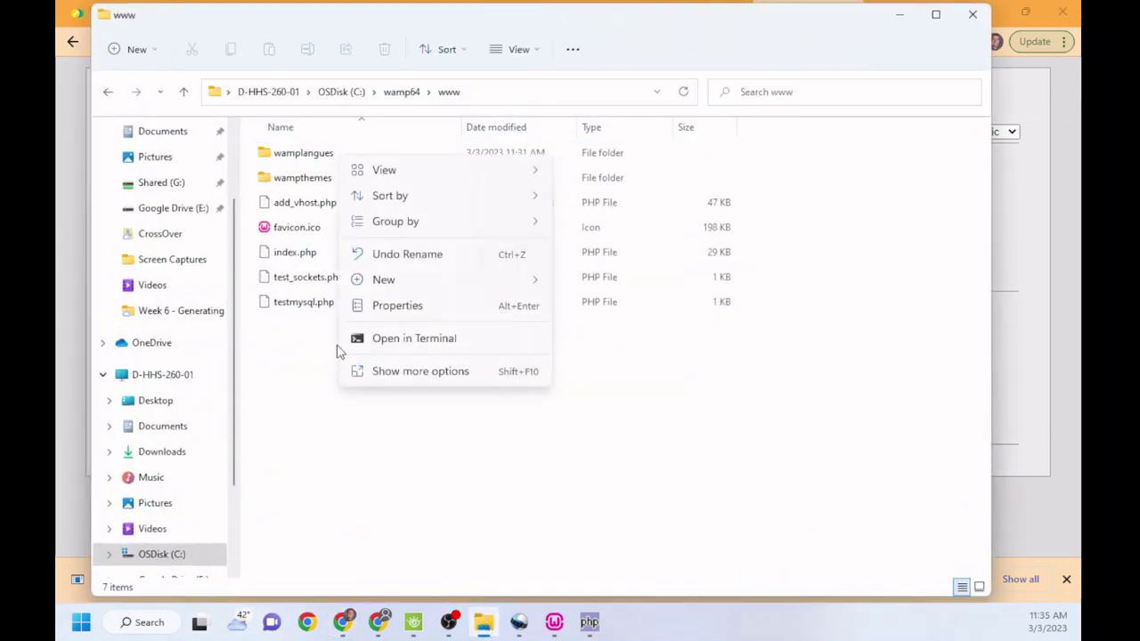
pyautogui.moveTo(463, 281)
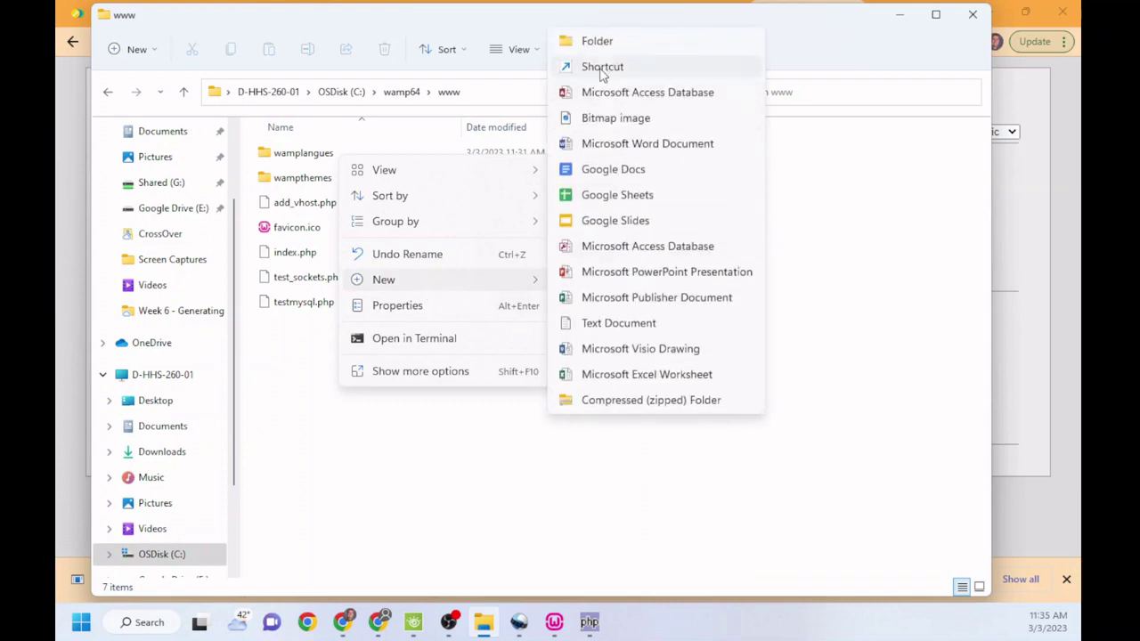
pyautogui.click(628, 324)
pyautogui.press('BackSpace')
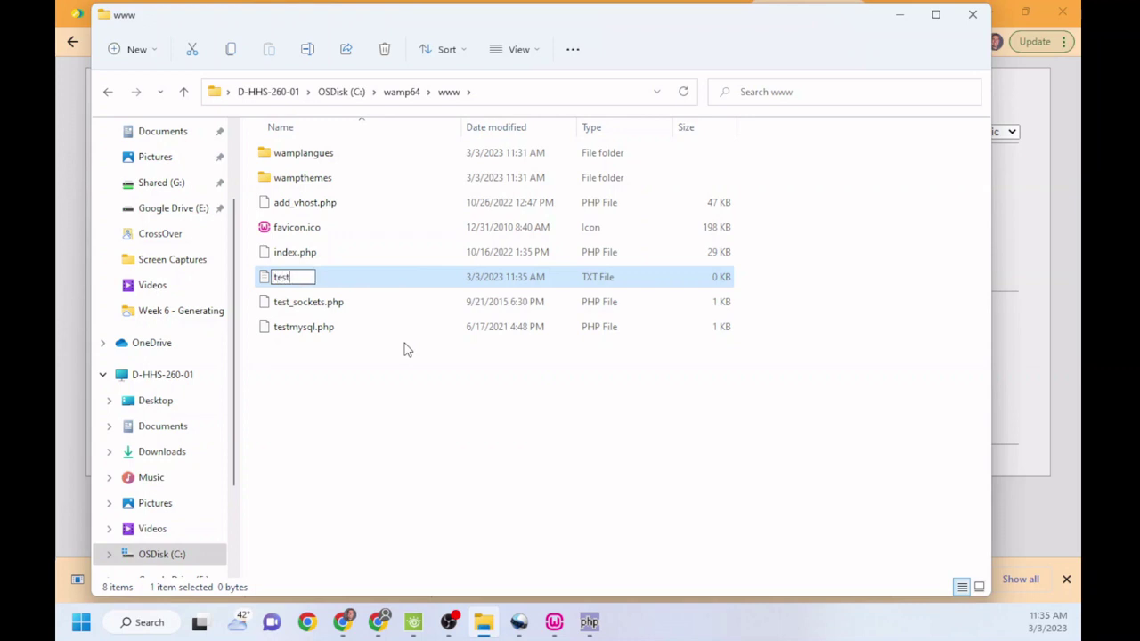
pyautogui.write('test.html')
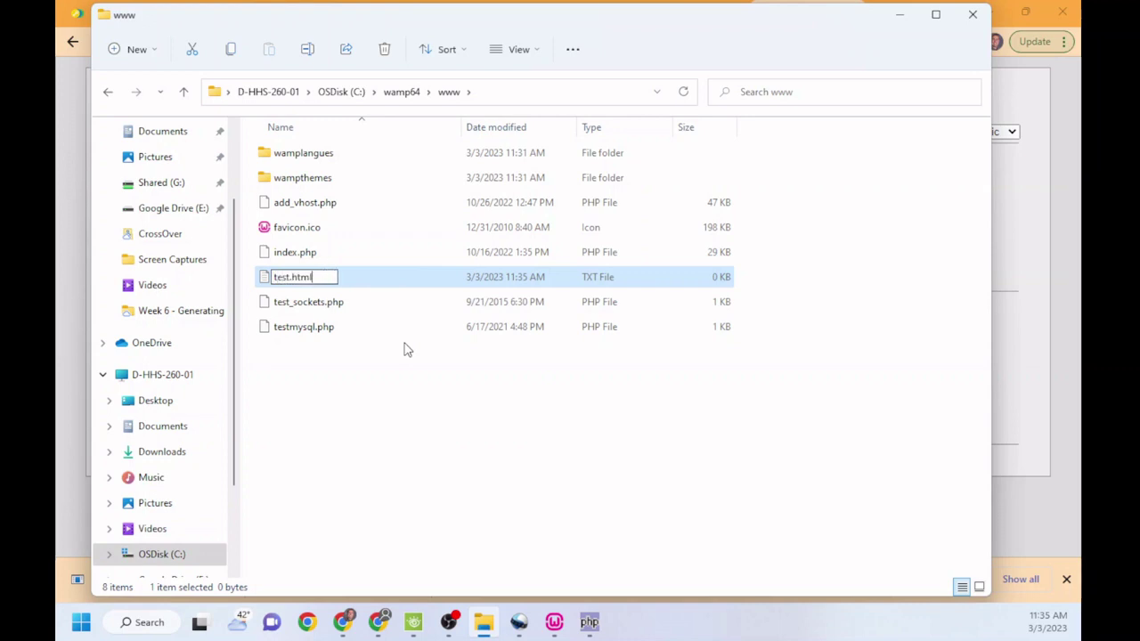
pyautogui.press('BackSpace')
pyautogui.press('BackSpace')
pyautogui.write('php')
pyautogui.press('Return')
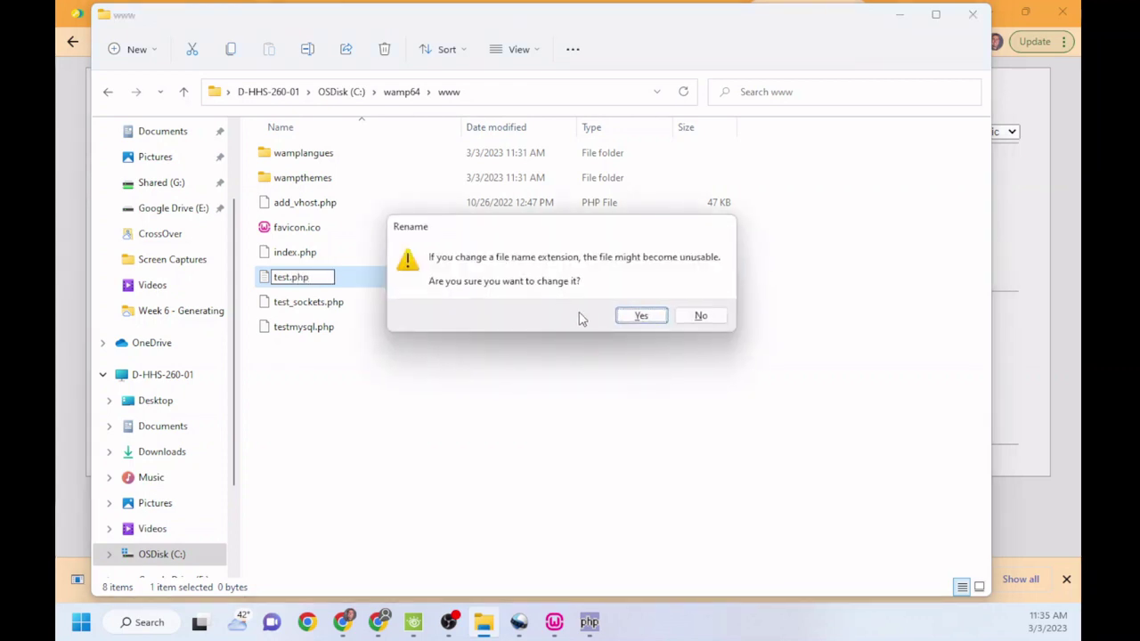
pyautogui.click(637, 317)
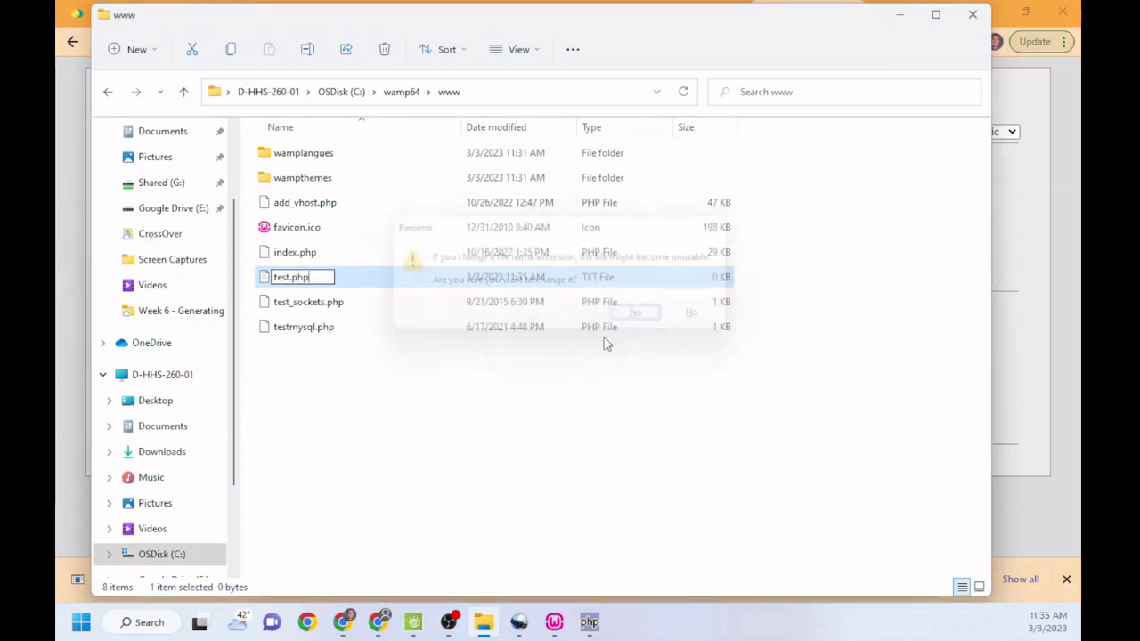
# Step: Open test.php in Notepad, making Notepad the app always used for .php files
pyautogui.rightClick(292, 281)
pyautogui.click(370, 332)
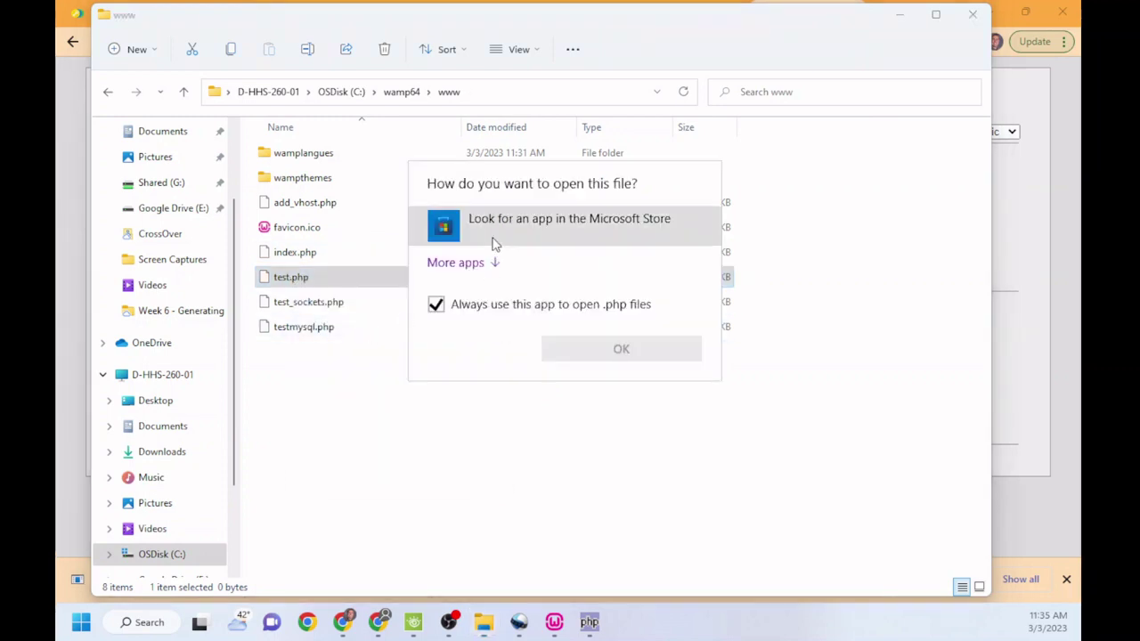
pyautogui.click(489, 266)
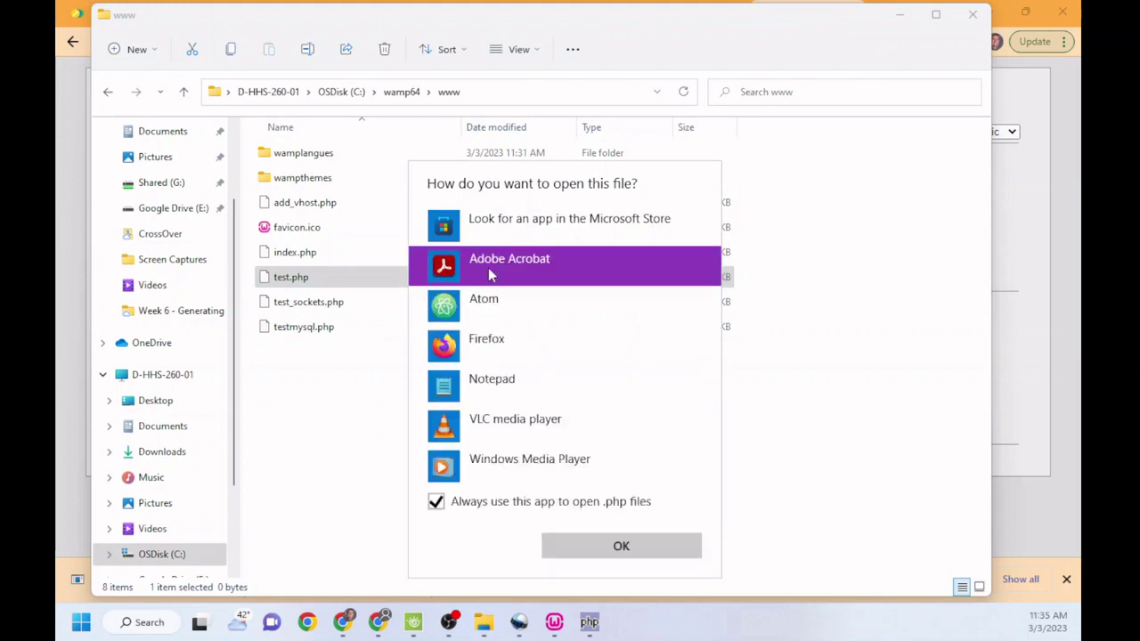
pyautogui.click(499, 383)
pyautogui.click(587, 552)
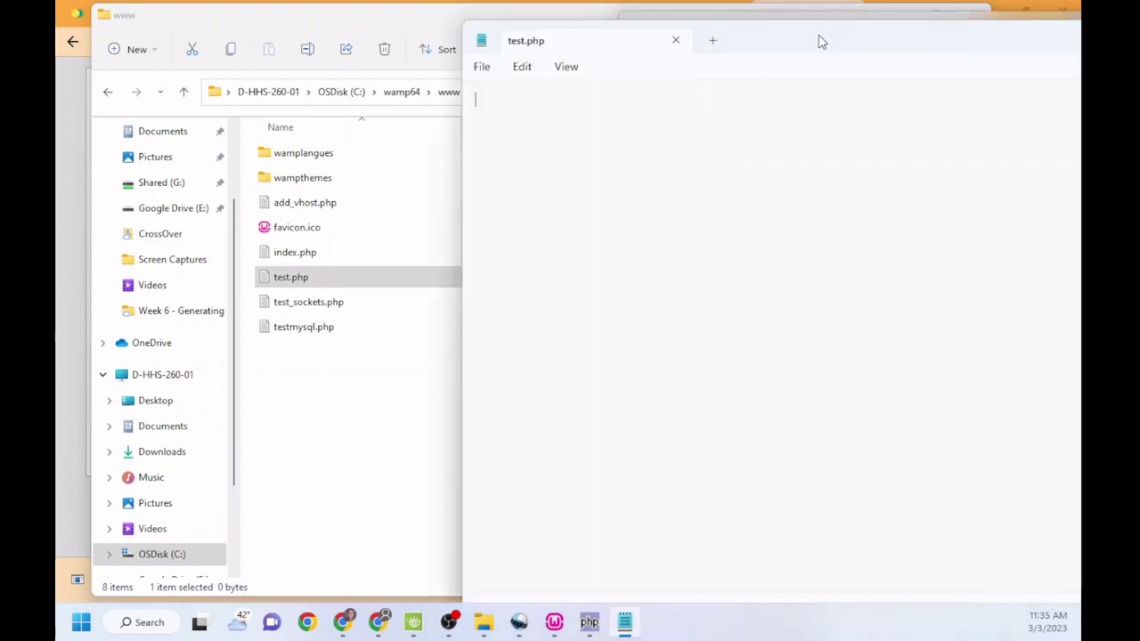
# Step: Write "hello world" in test.php, then save and close the file
pyautogui.moveTo(819, 41); pyautogui.dragTo(444, 40)
pyautogui.write('hel')
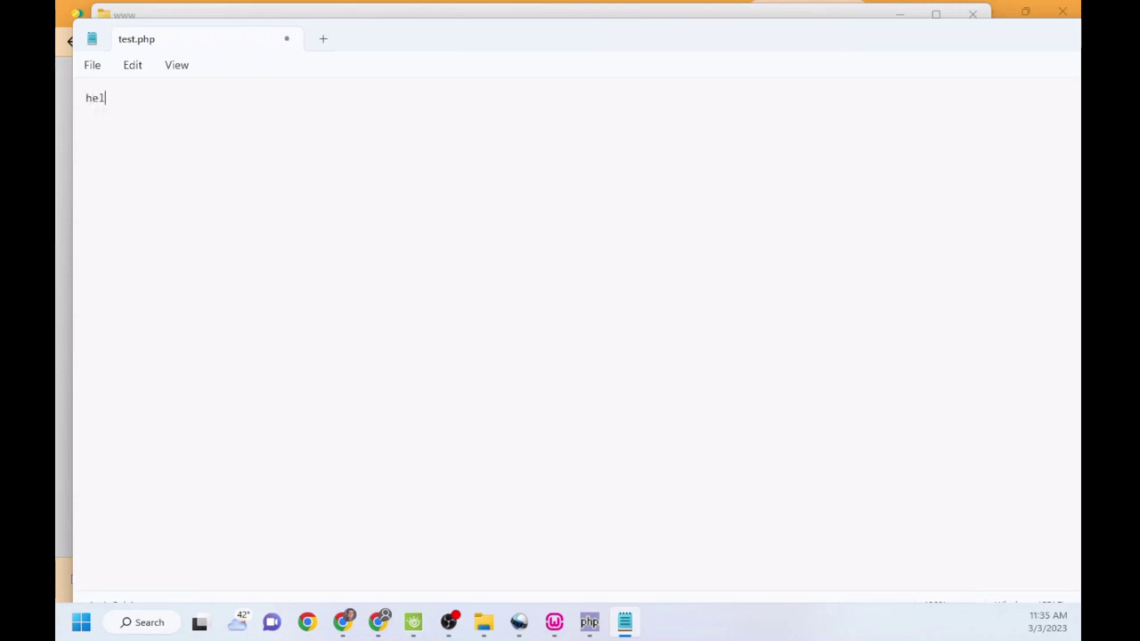
pyautogui.write('lo world')
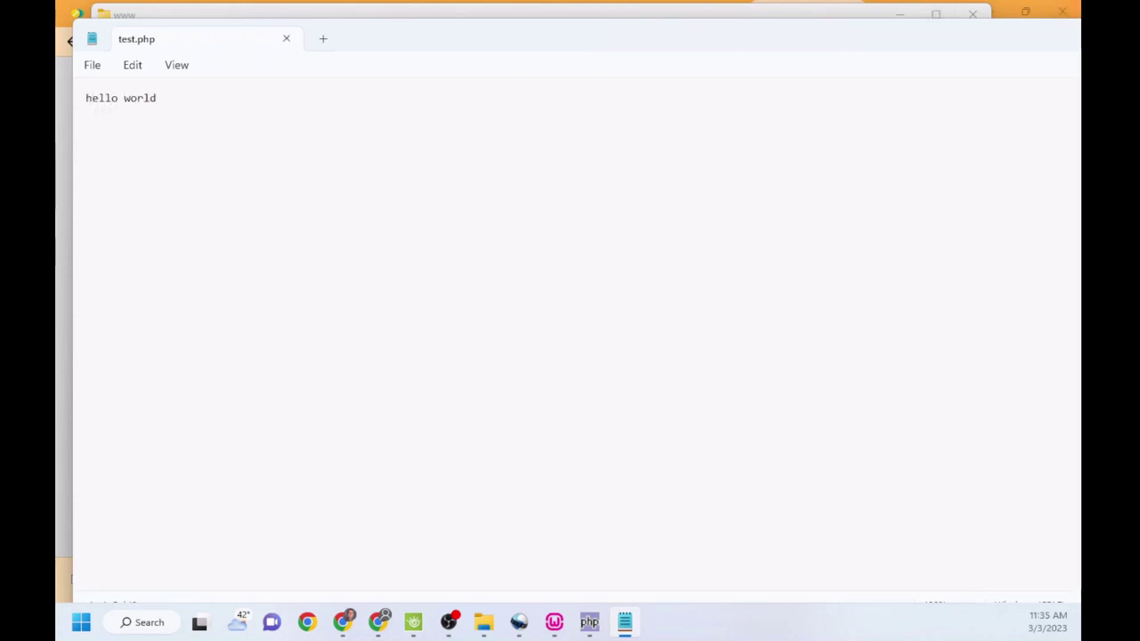
pyautogui.hotkey('alt', 'F4')
# Step: Put the folder window away, load localhost/test.php in Chrome and check the page's text
pyautogui.click(907, 21)
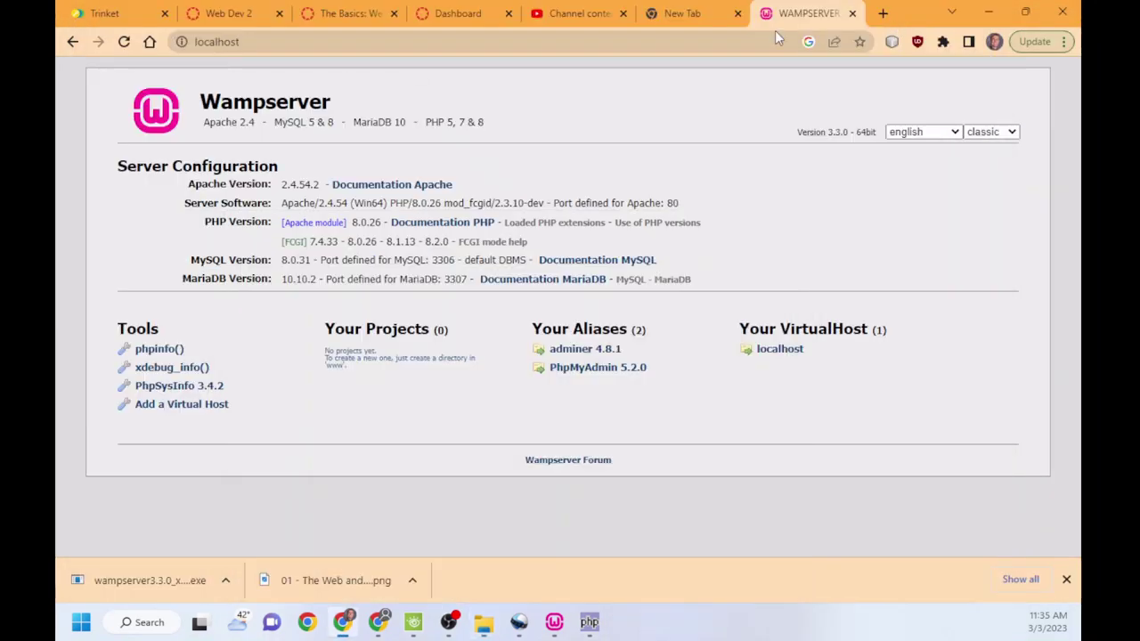
pyautogui.click(290, 43)
pyautogui.click(264, 43)
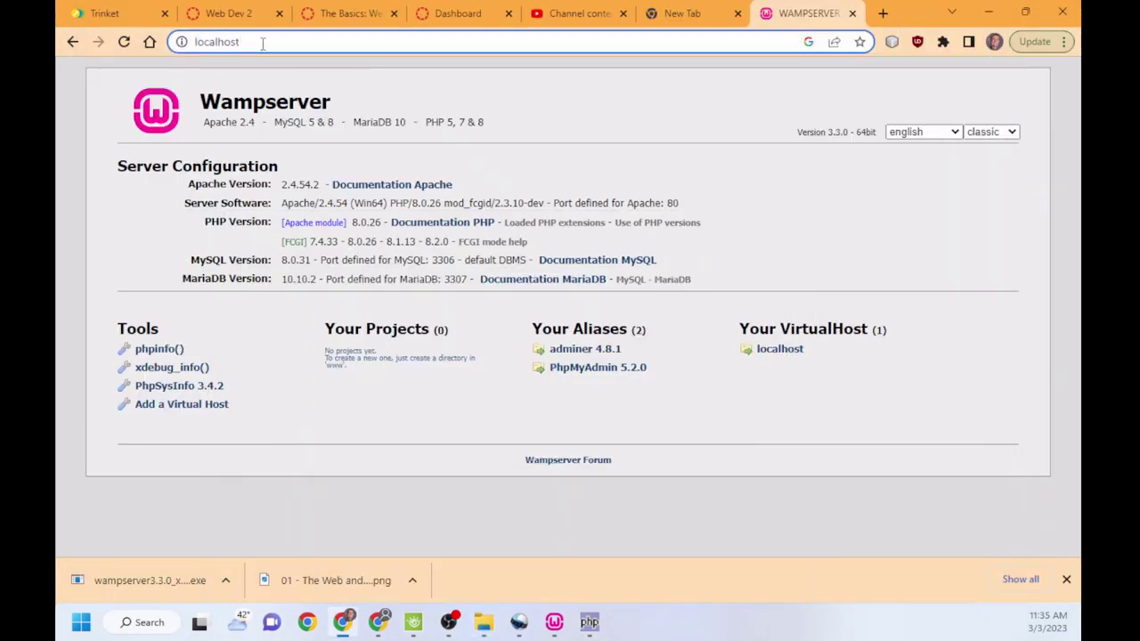
pyautogui.write('/')
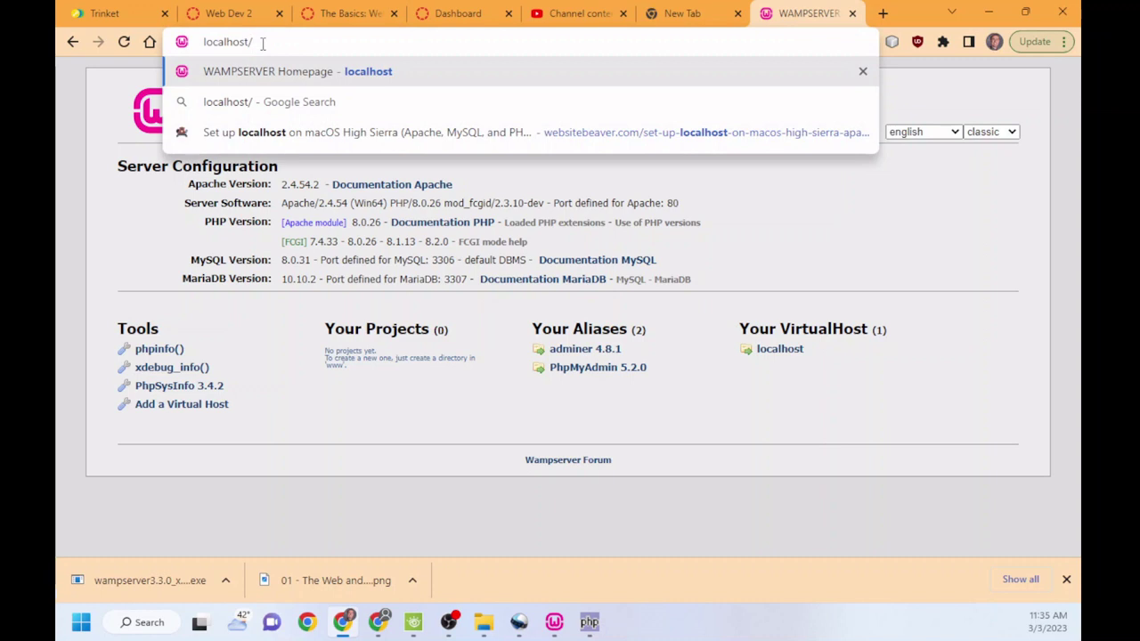
pyautogui.write('test.php')
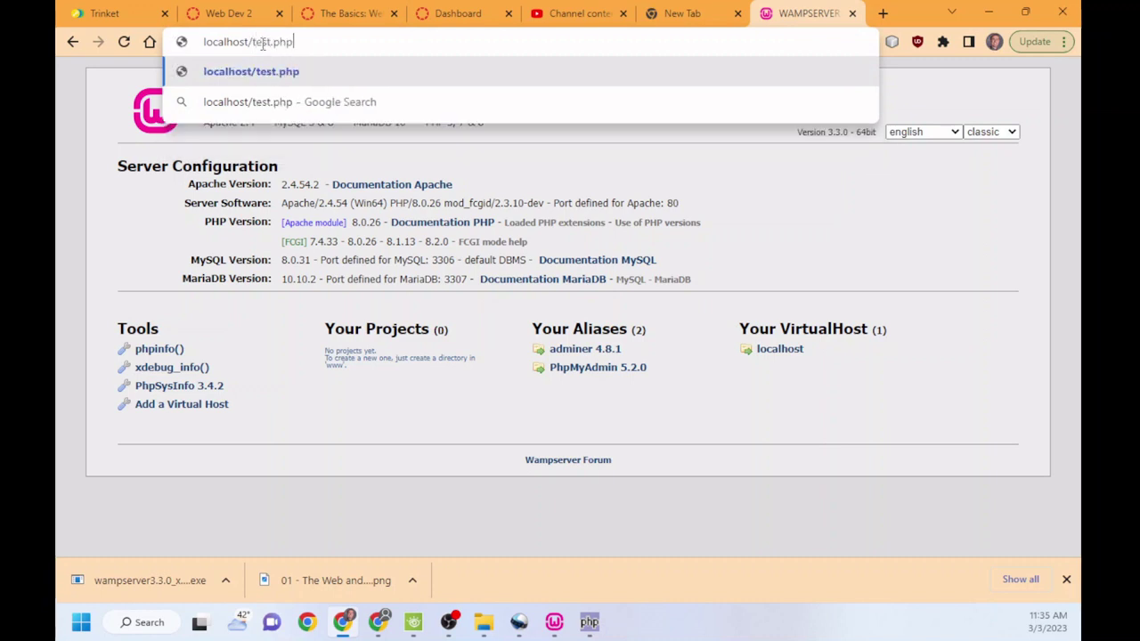
pyautogui.press('Return')
pyautogui.moveTo(140, 87); pyautogui.dragTo(66, 71)
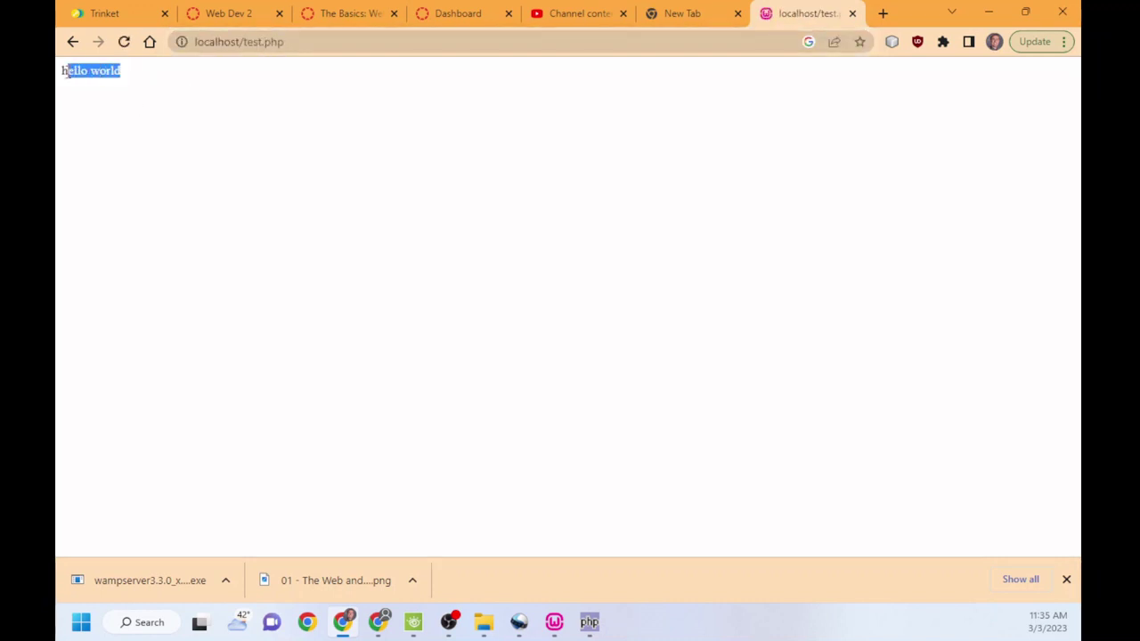
pyautogui.rightClick(232, 122)
pyautogui.click(725, 198)
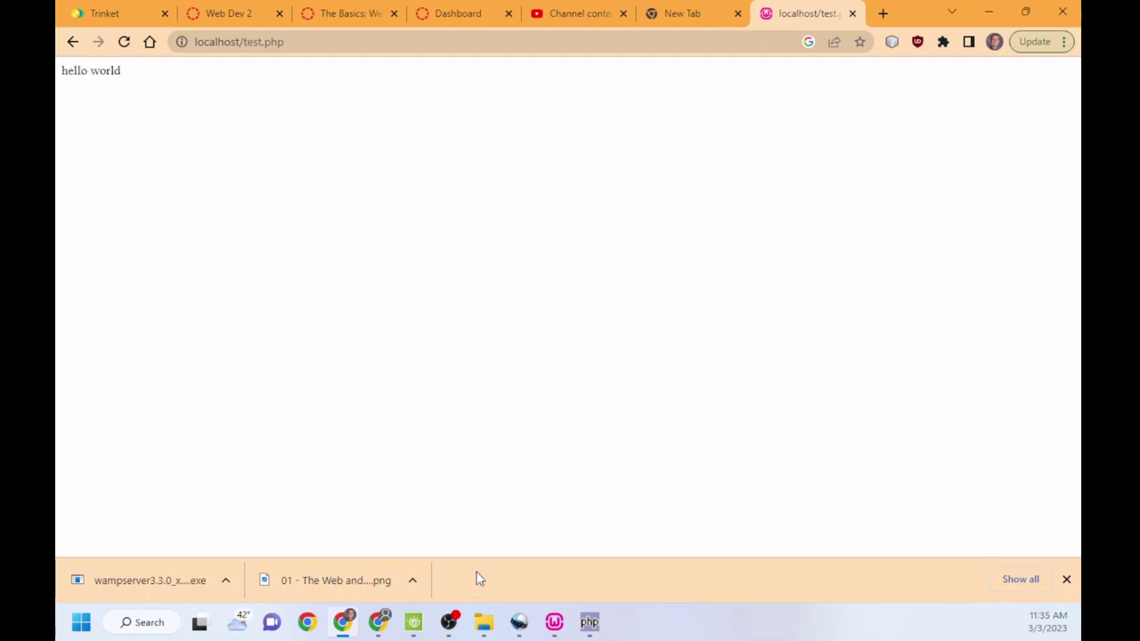
# Step: Switch to File Explorer to point out index.php in the www folder, and return to Chrome
pyautogui.click(484, 622)
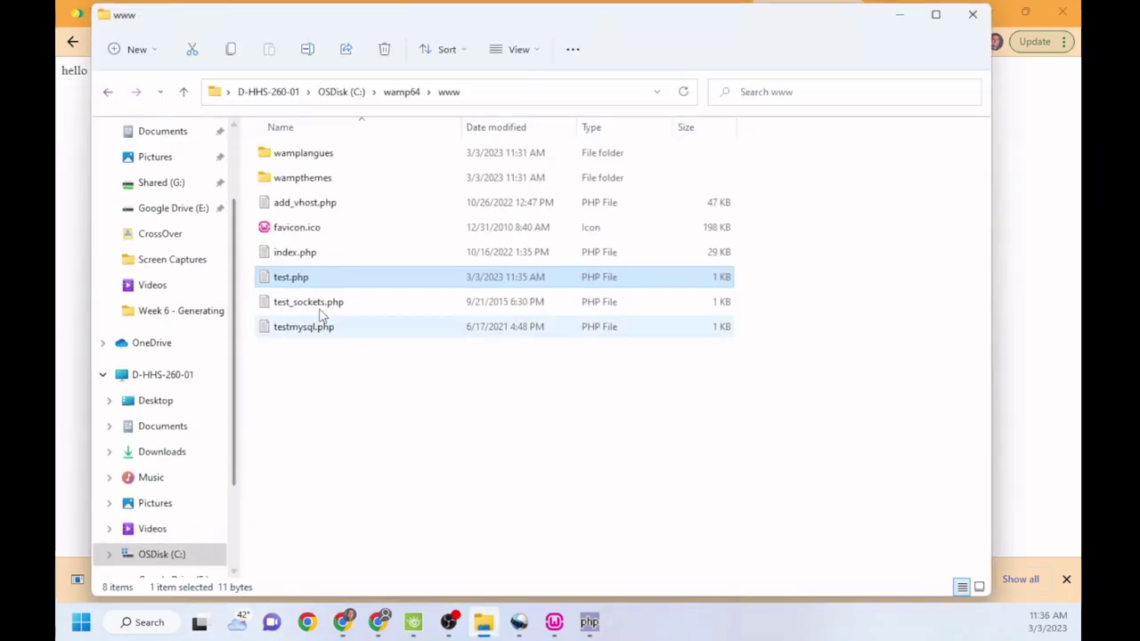
pyautogui.click(301, 254)
pyautogui.click(1010, 168)
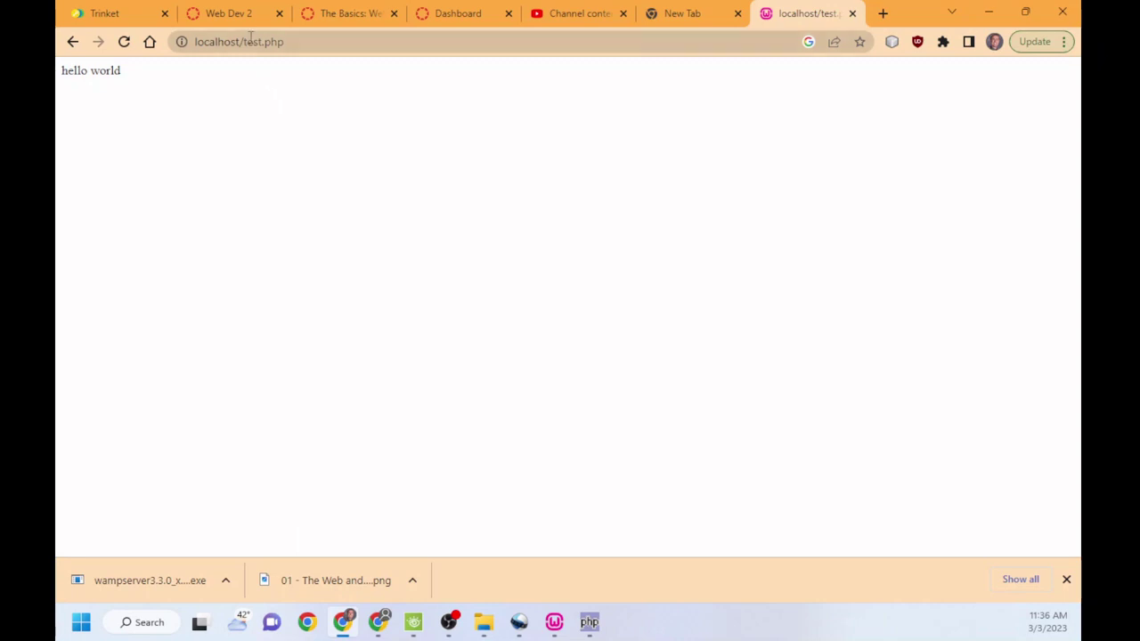
# Step: Remove test.php from the page address and load the localhost root page
pyautogui.moveTo(243, 42); pyautogui.dragTo(355, 46)
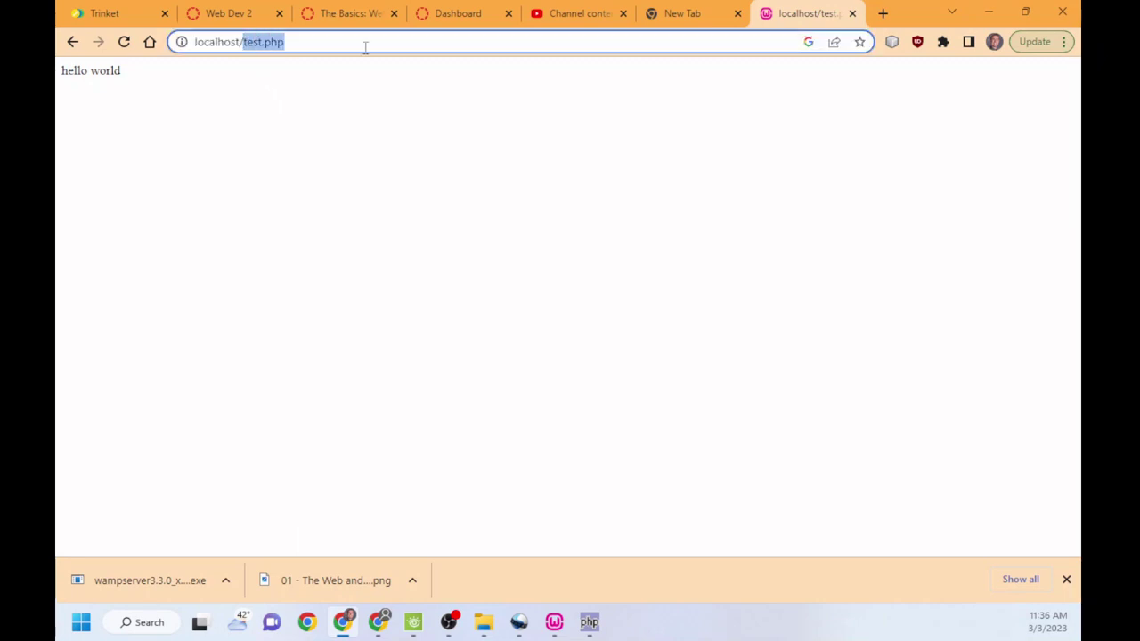
pyautogui.press('BackSpace')
pyautogui.press('Return')
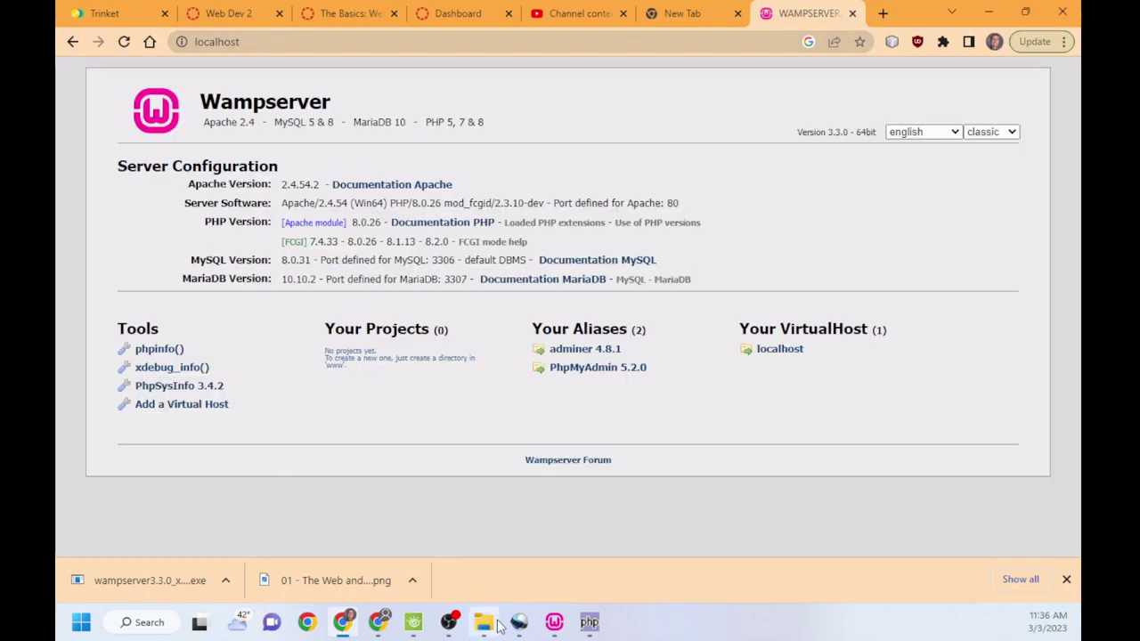
# Step: Bring up the www folder in File Explorer to review its files, and put the window away
pyautogui.click(484, 621)
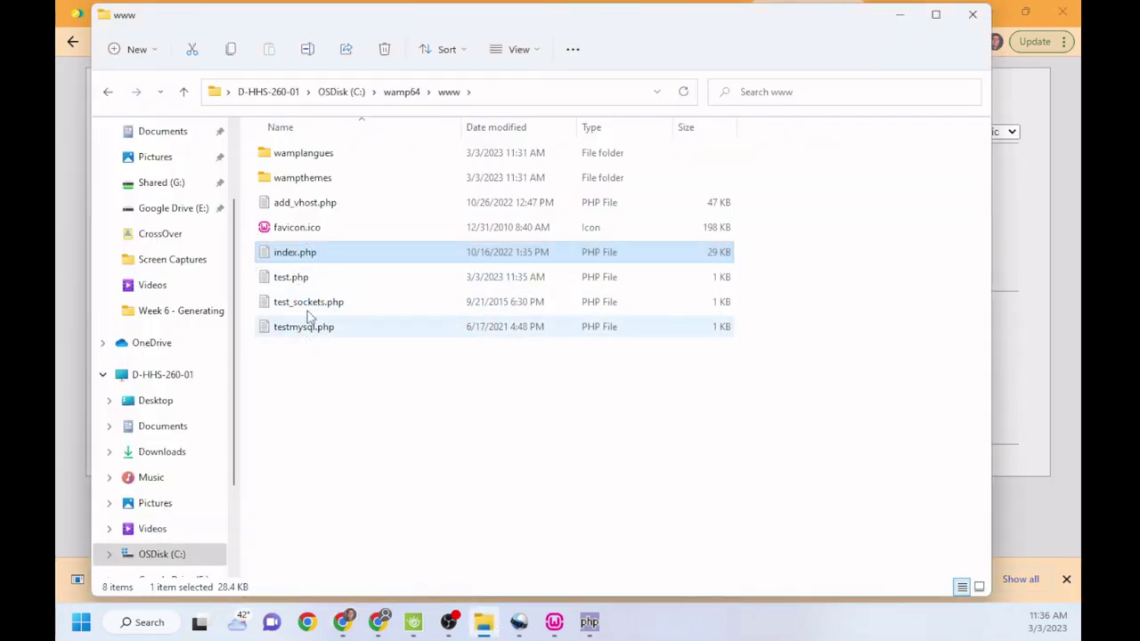
pyautogui.click(349, 384)
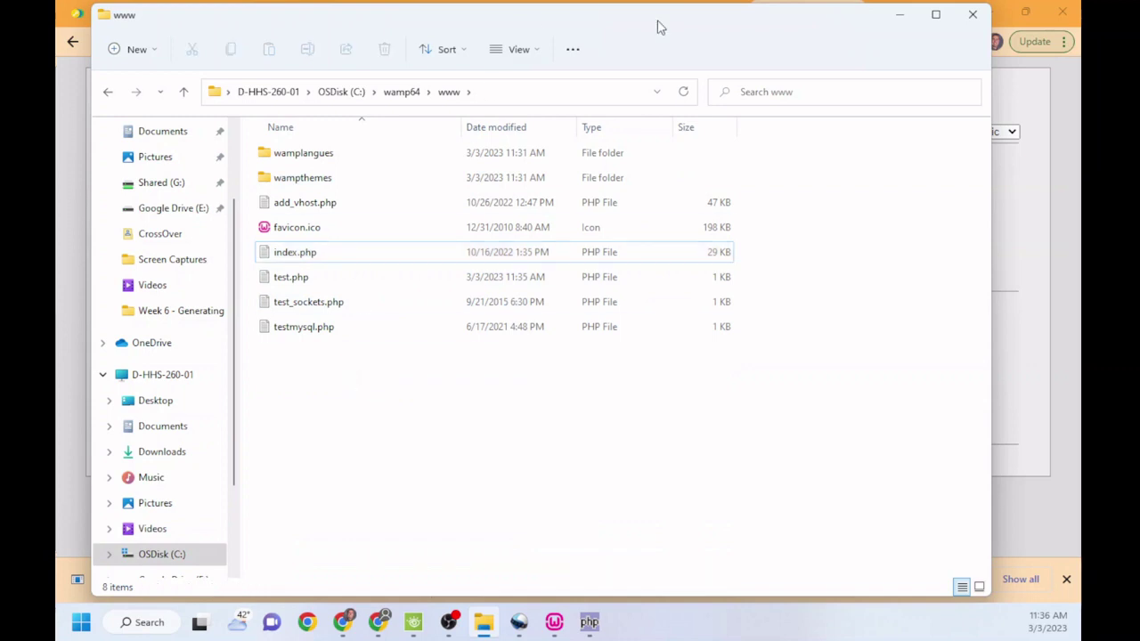
pyautogui.click(898, 16)
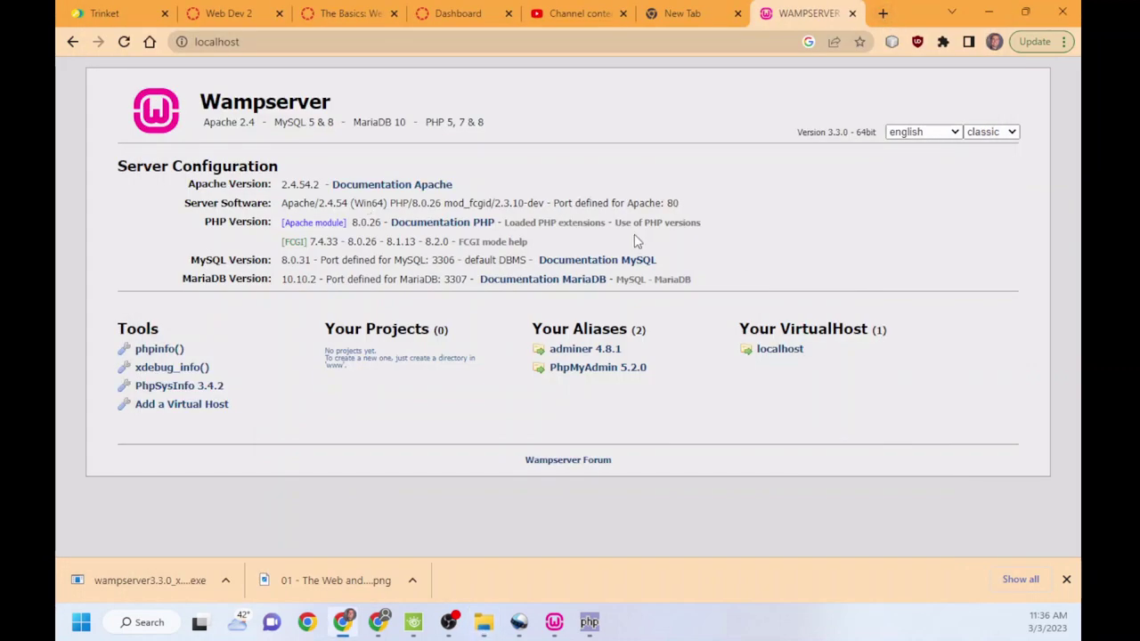